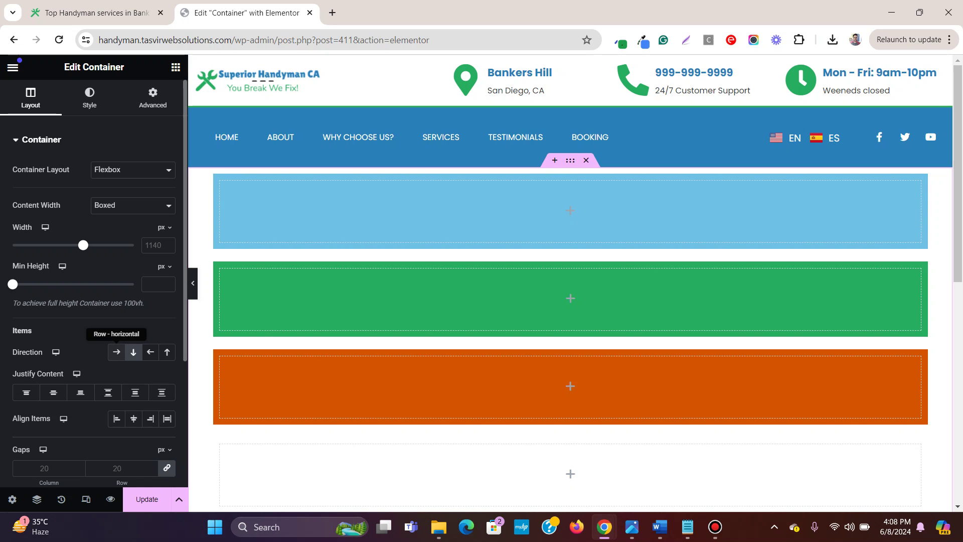
Set the parent container's direction to Row - horizontal and delete the empty white container inside it
click(117, 352)
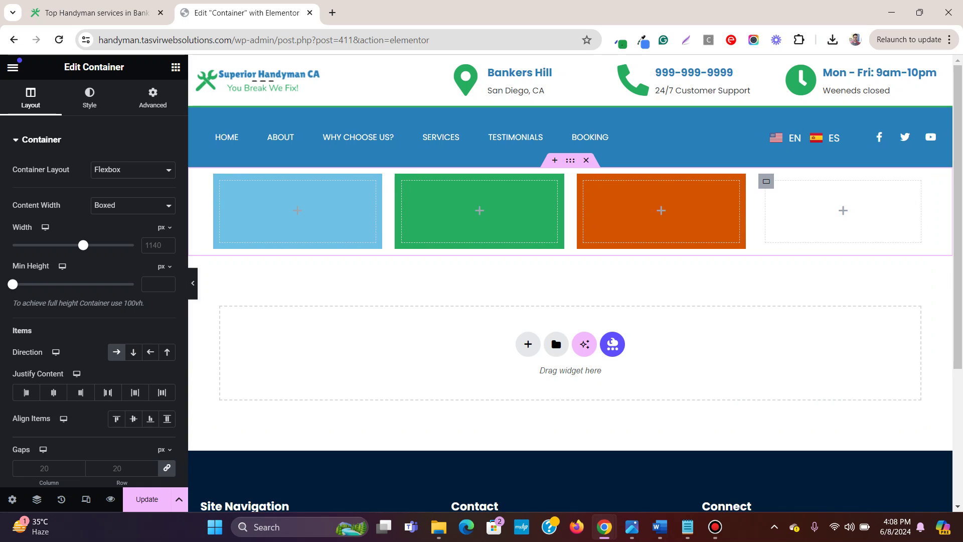
right_click(766, 182)
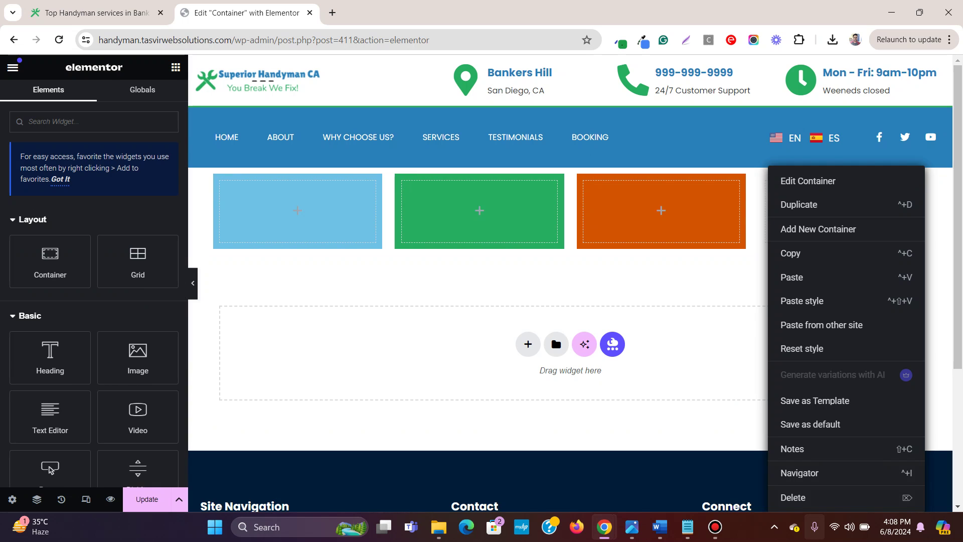
click(803, 498)
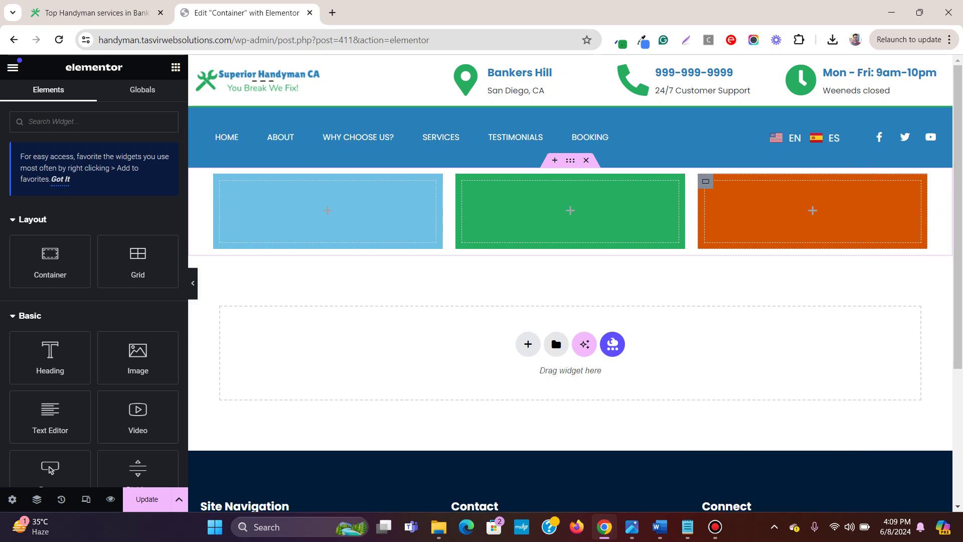
Duplicate the orange container nine times so the row holds twelve containers
right_click(706, 181)
click(738, 203)
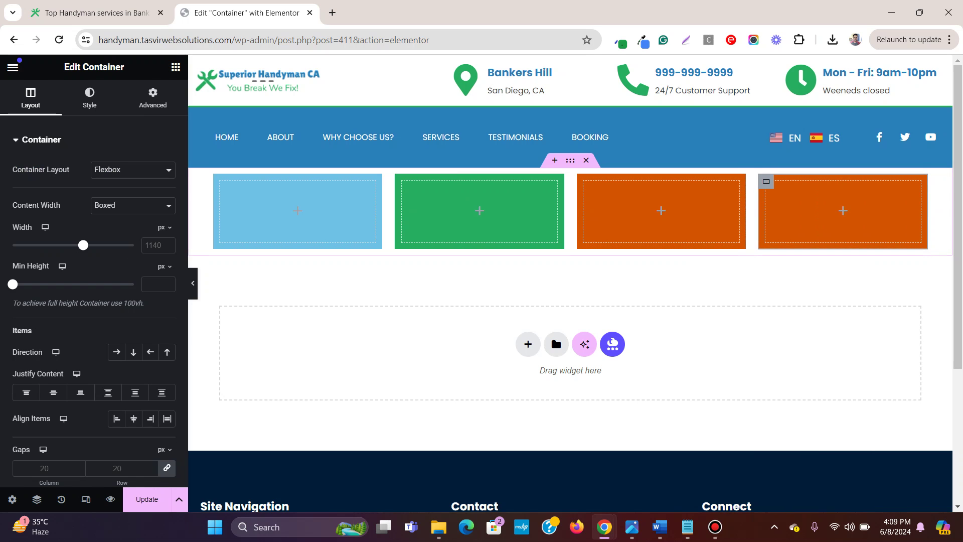
right_click(764, 181)
click(798, 204)
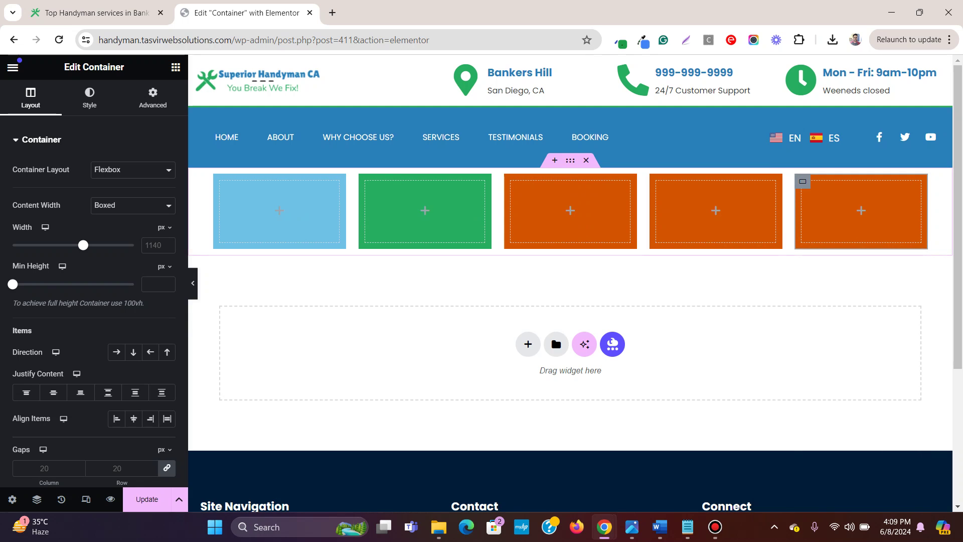
right_click(800, 182)
click(828, 204)
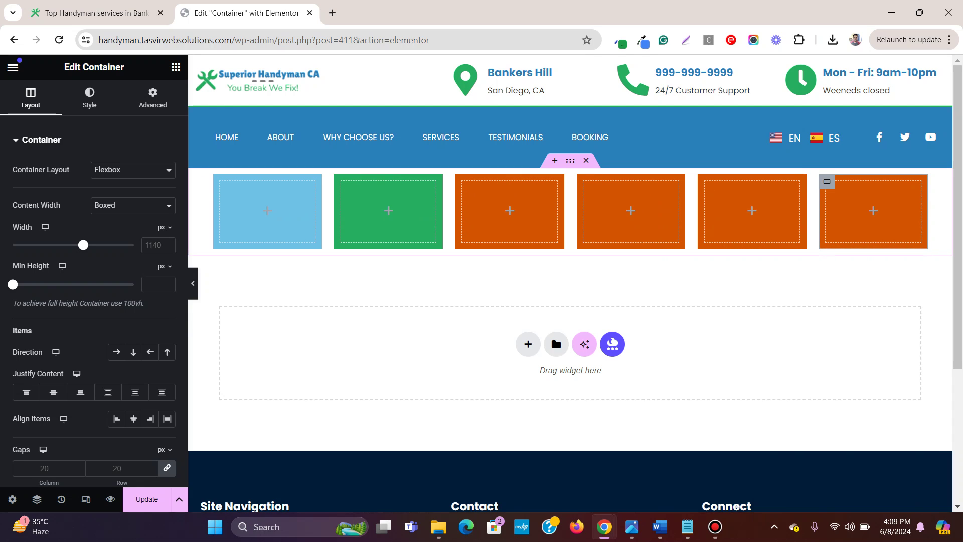
right_click(827, 182)
click(853, 205)
right_click(844, 181)
click(854, 204)
right_click(857, 181)
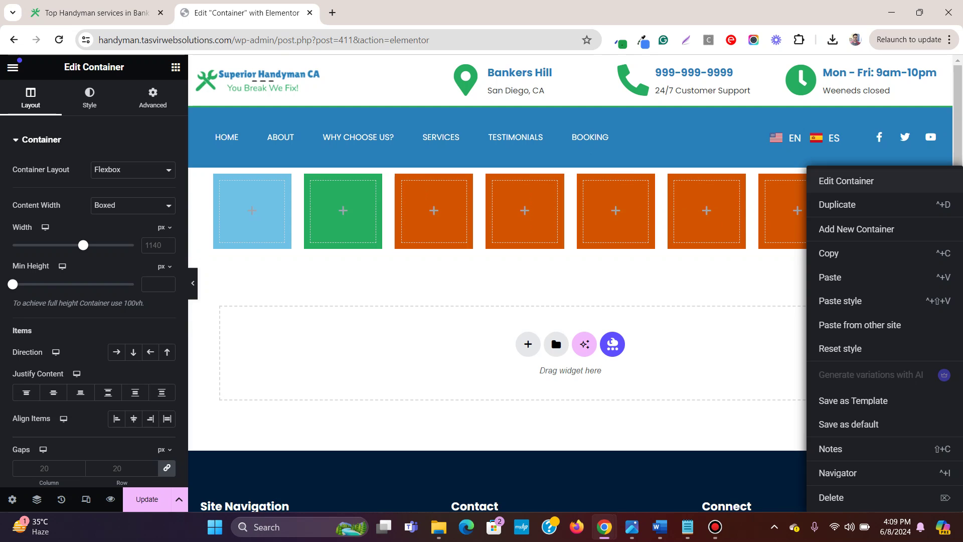
click(853, 204)
right_click(868, 181)
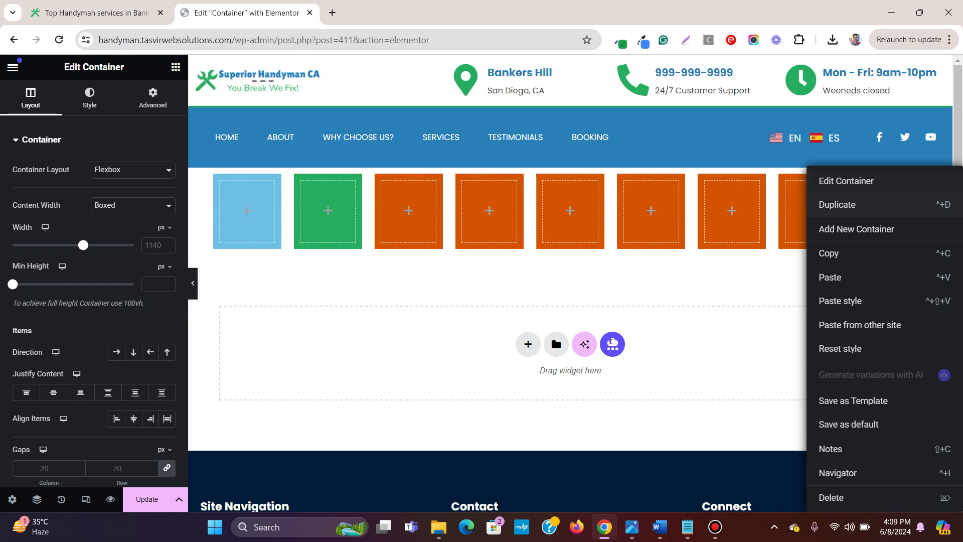
click(854, 201)
right_click(876, 181)
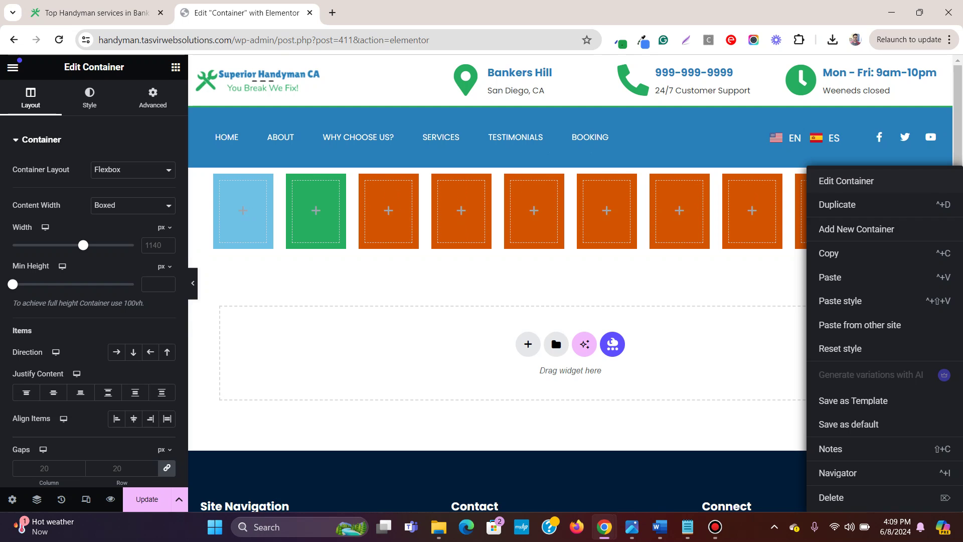
click(853, 200)
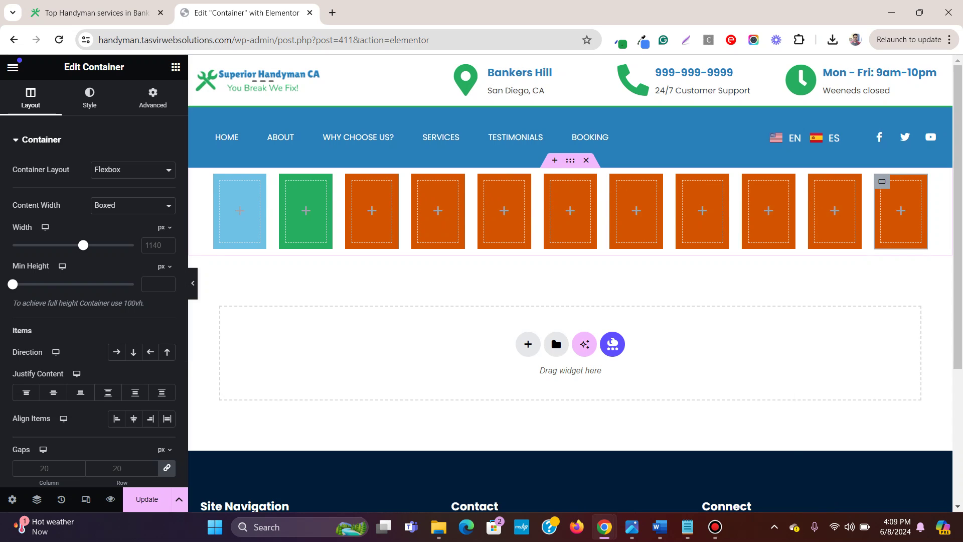
right_click(882, 181)
click(848, 204)
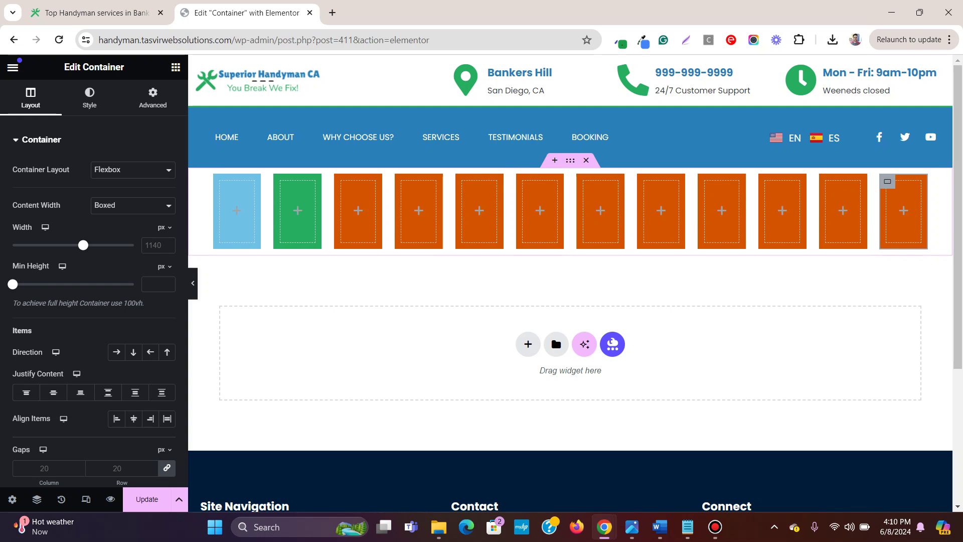
Delete the parent container with its contents and add a new Flexbox container with the single downward-direction structure
key(Delete)
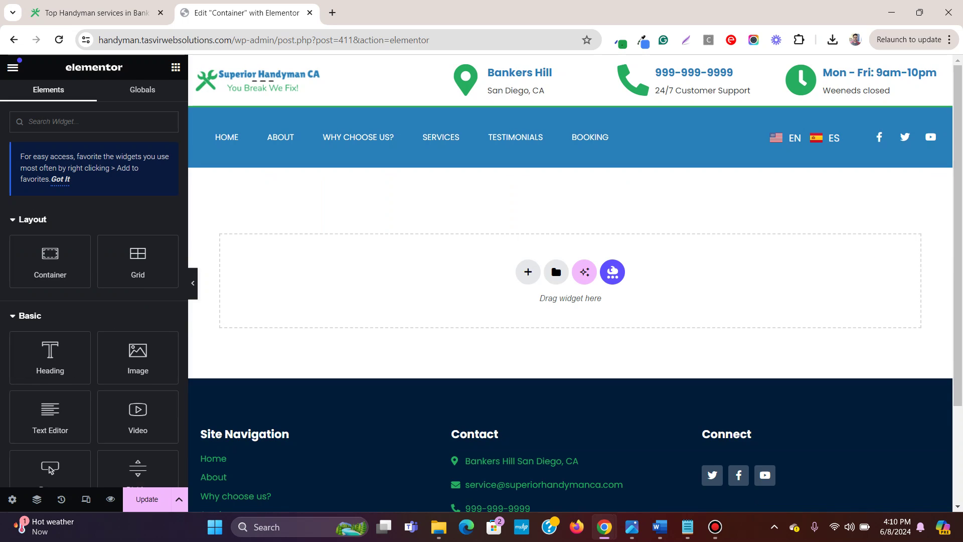
click(528, 272)
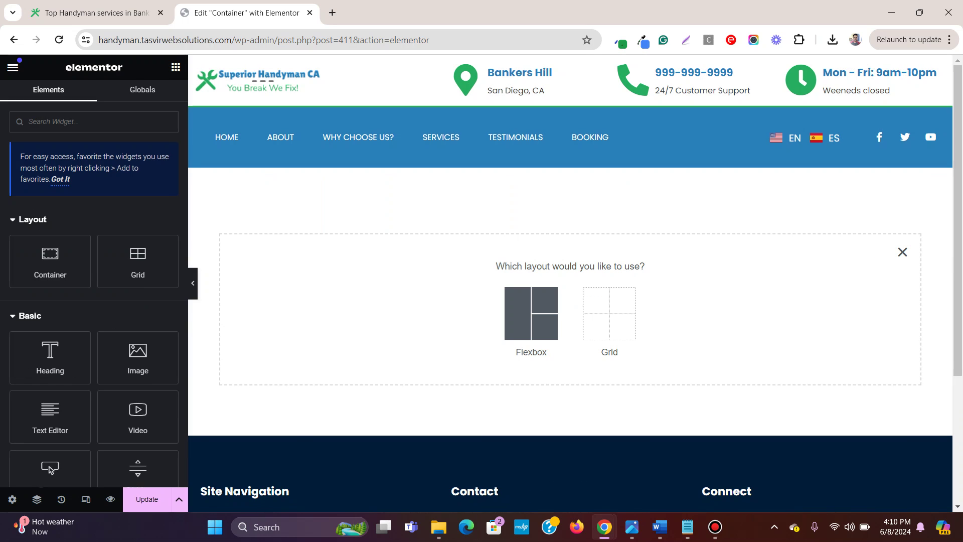
click(531, 313)
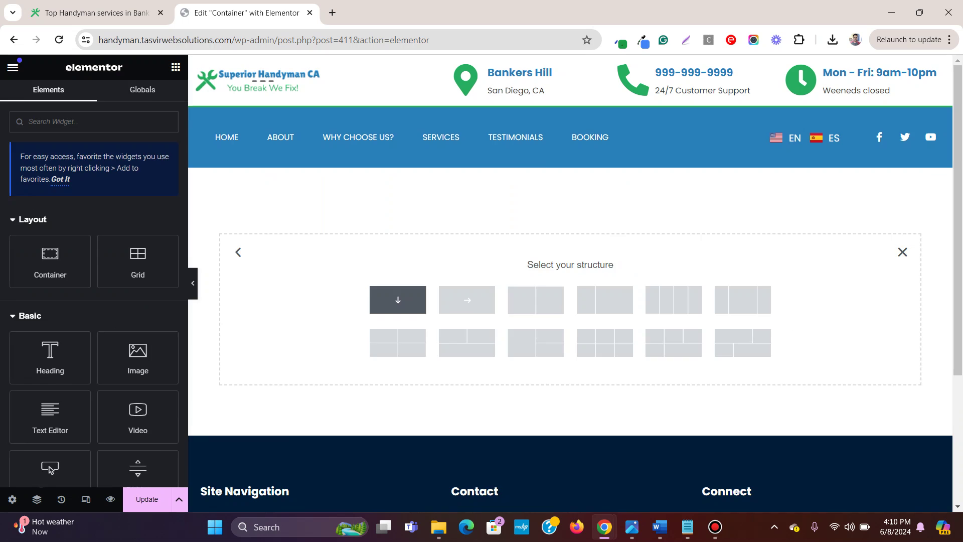
click(397, 300)
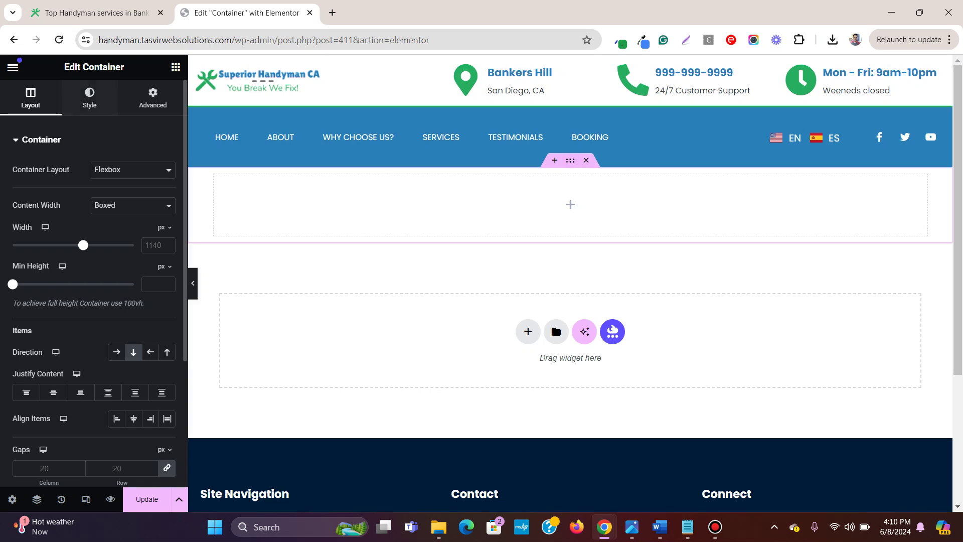
Give the new container a Classic background in light pink
click(89, 98)
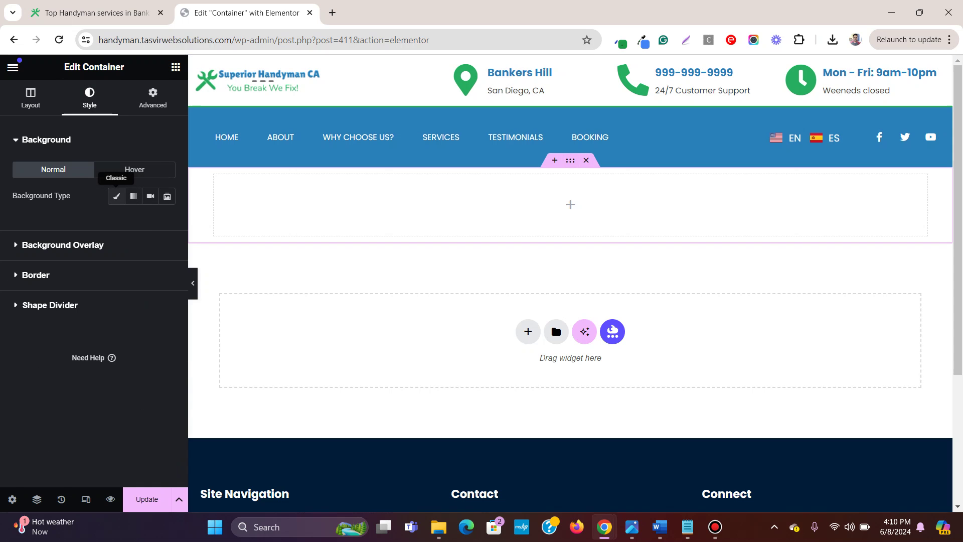
click(117, 196)
click(167, 222)
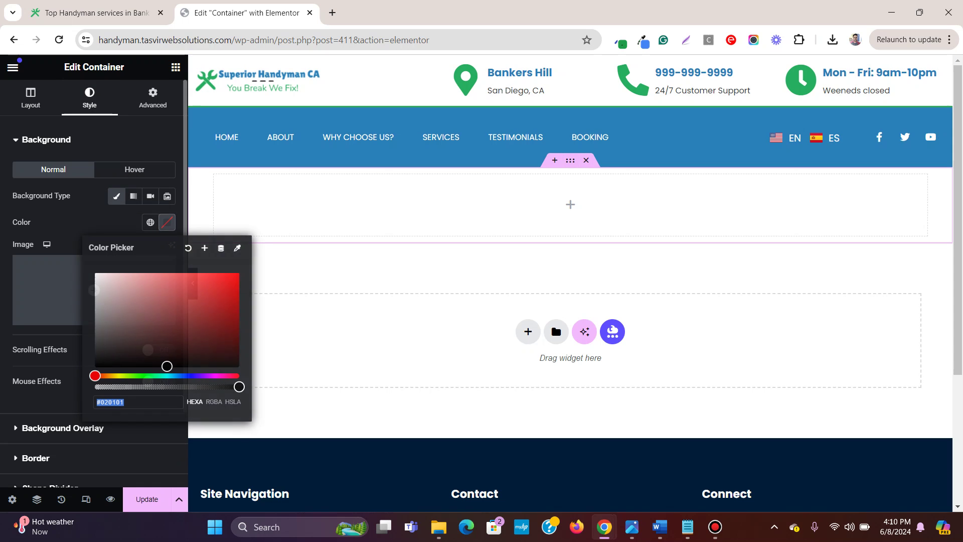
text(#F7B4B4)
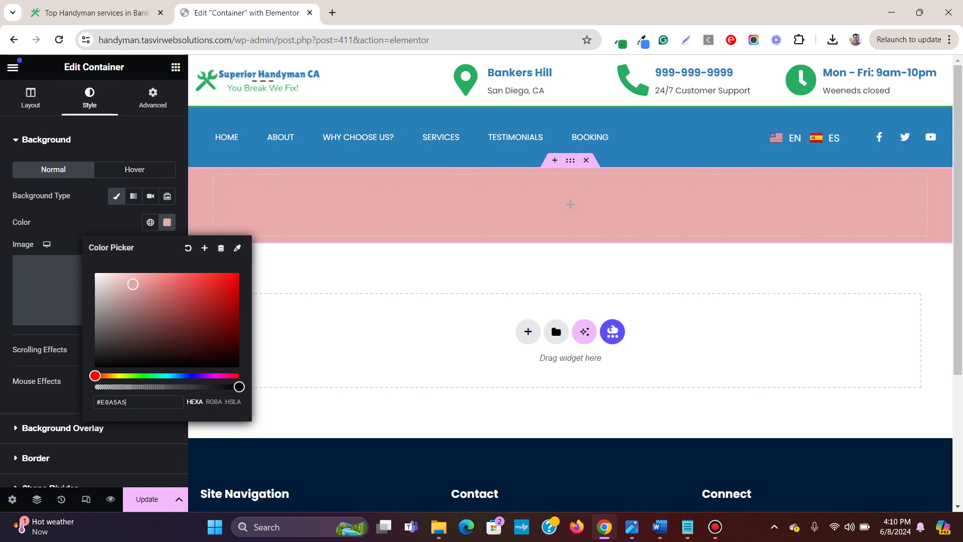
click(187, 281)
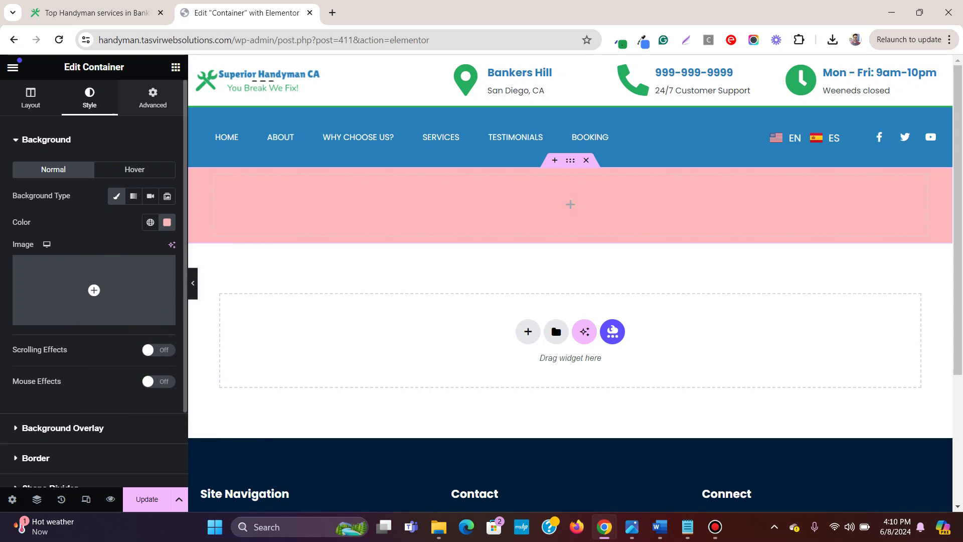
Add a container inside the pink container and set its Classic background to the global color Handyman blue
click(175, 66)
drag(50, 261, 444, 199)
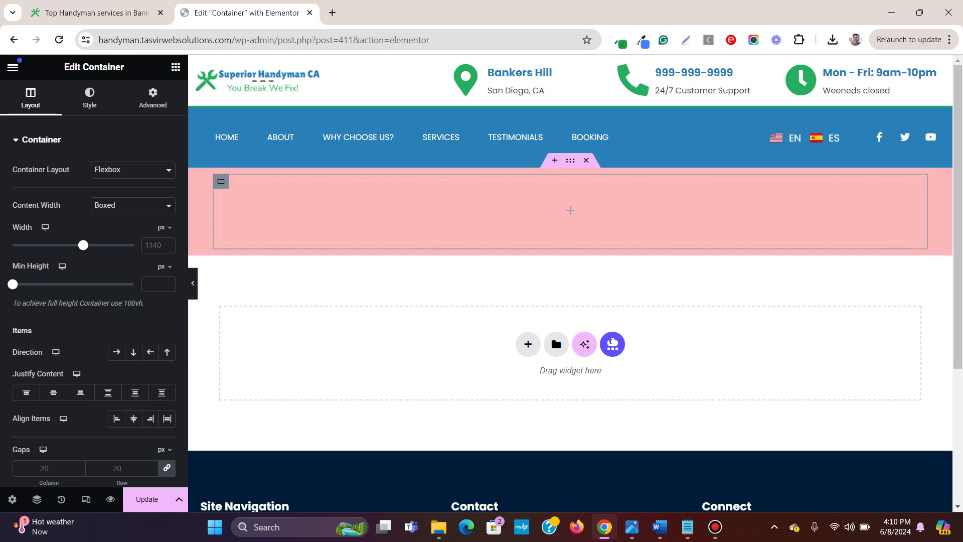
click(90, 98)
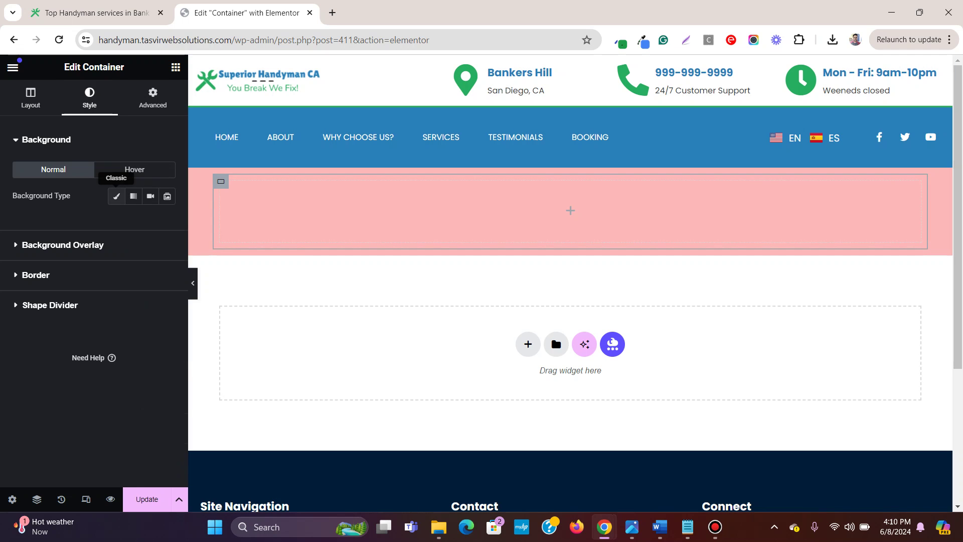
click(117, 196)
click(150, 222)
scroll(91, 351, down, 2)
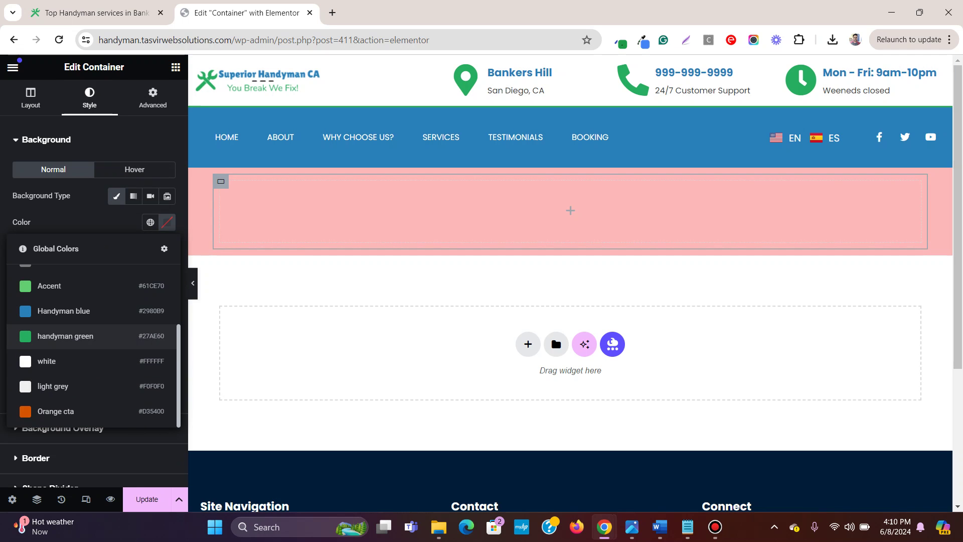
click(91, 311)
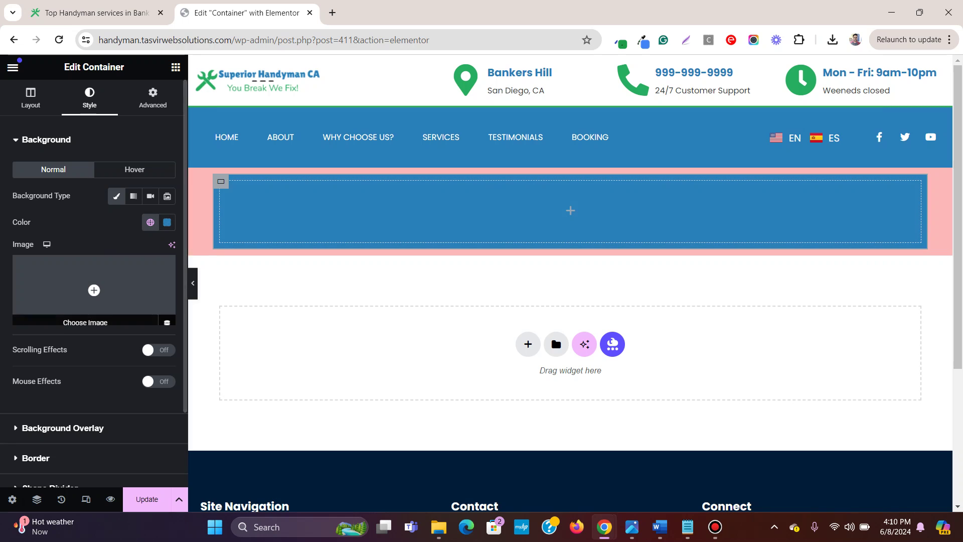
Duplicate the blue inner container three times to get four stacked containers
right_click(221, 181)
click(246, 200)
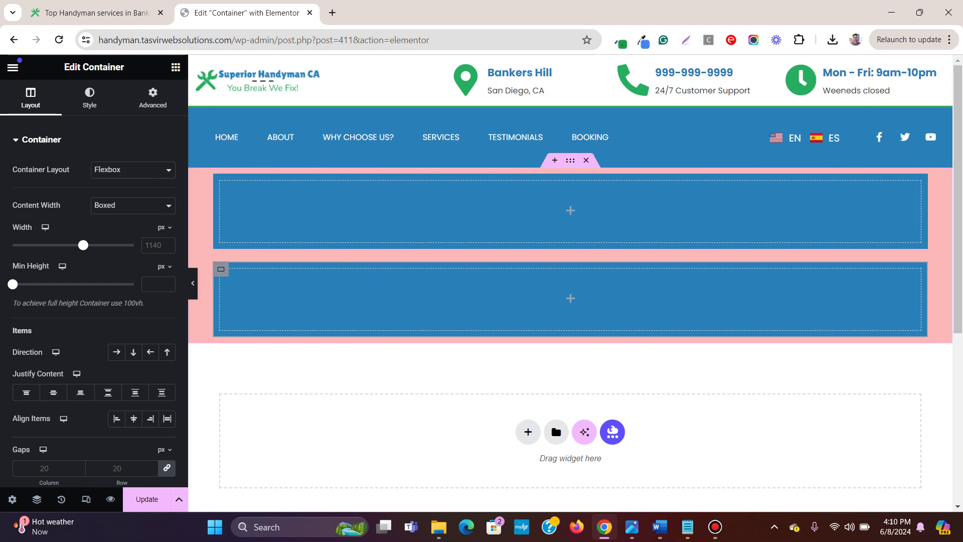
right_click(221, 269)
click(245, 203)
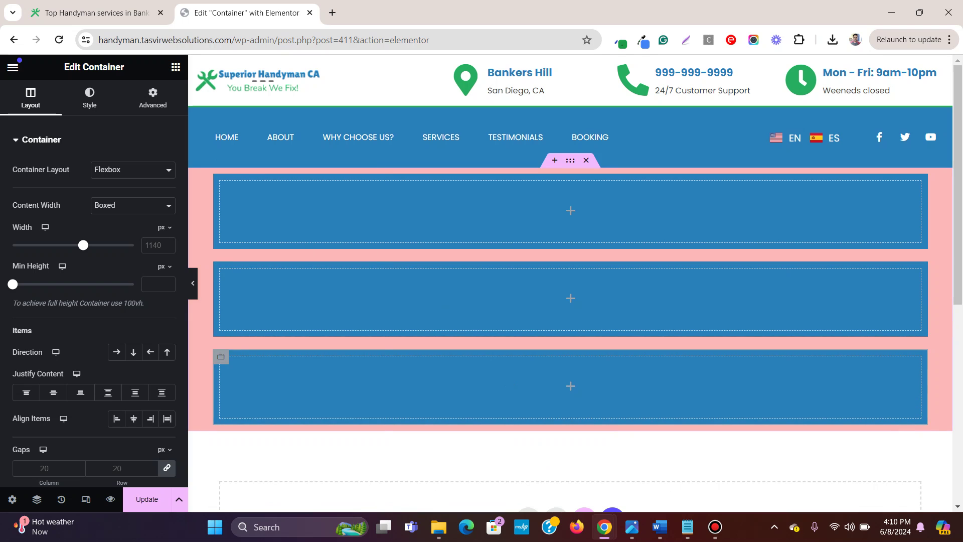
right_click(221, 357)
click(246, 204)
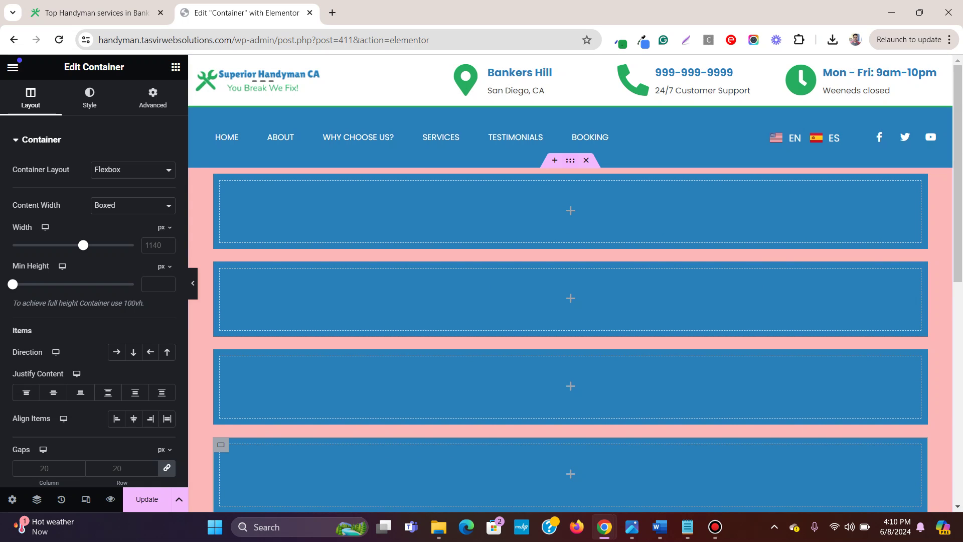
Set the pink parent container's item direction to Row - horizontal
click(571, 160)
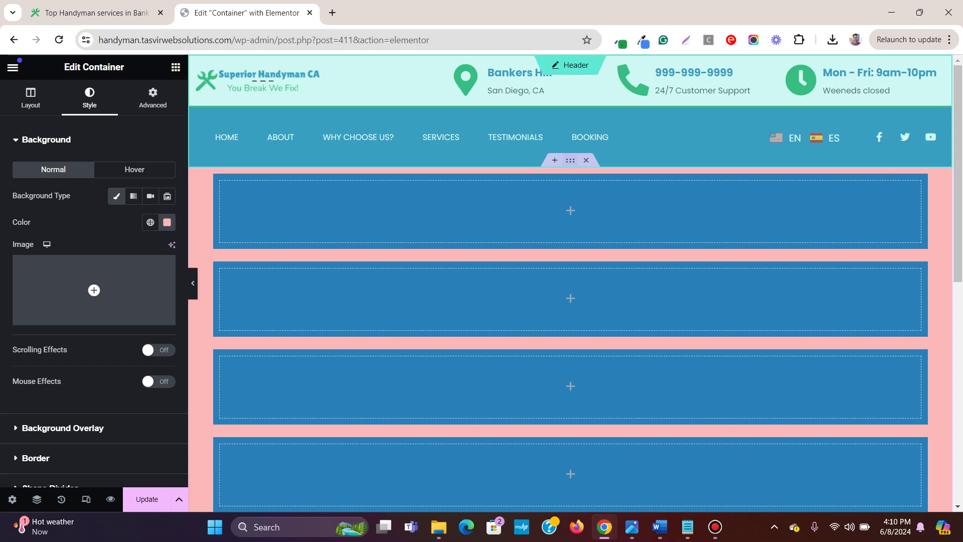
click(30, 98)
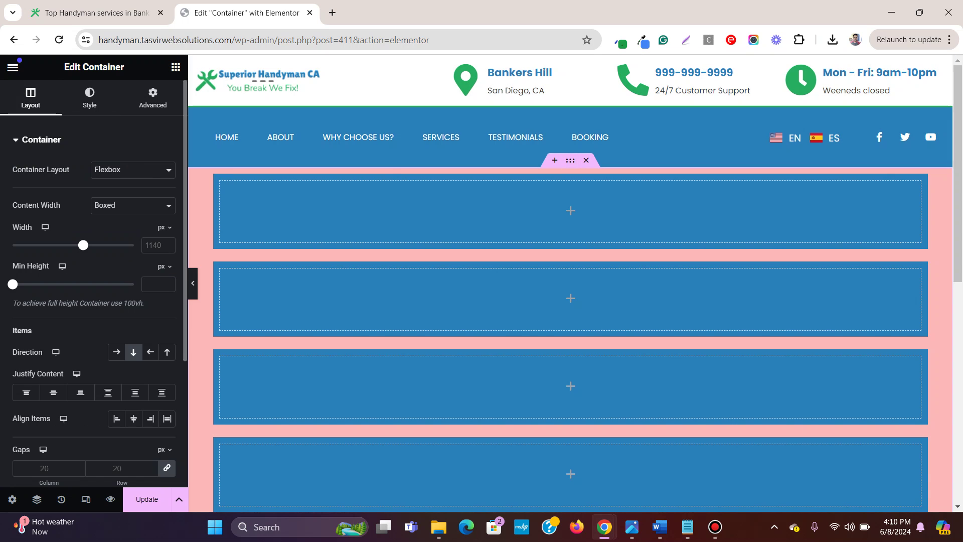
click(117, 352)
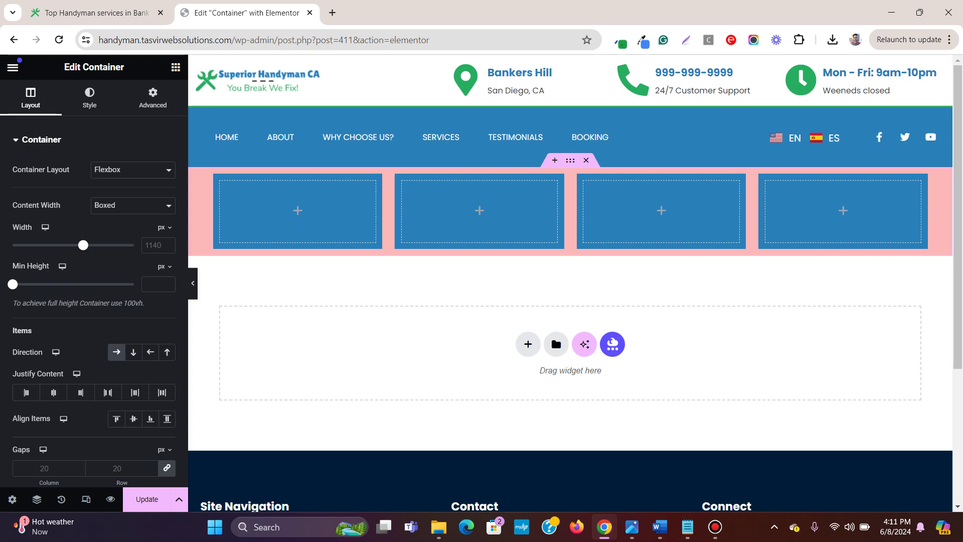
Duplicate the last blue container twice so the row holds six containers
right_click(767, 181)
click(803, 204)
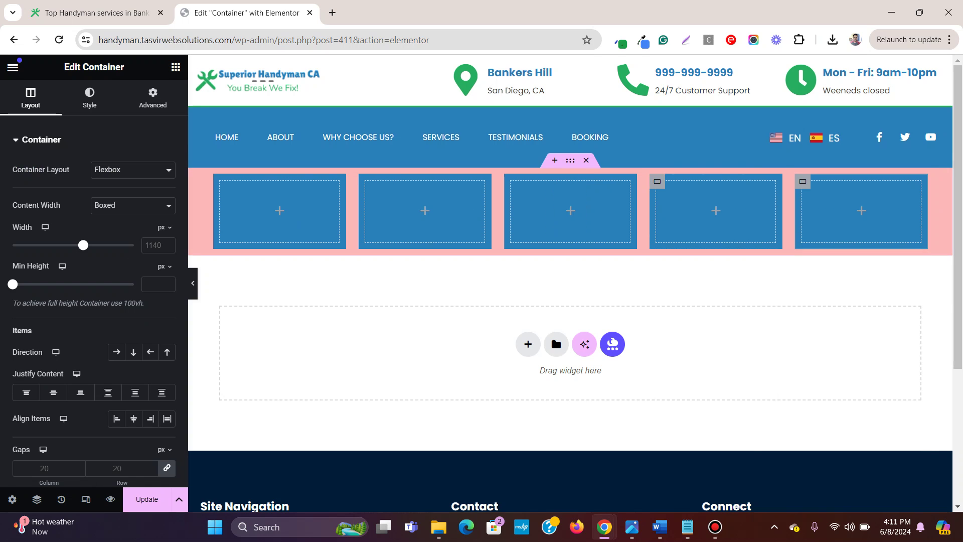
right_click(803, 204)
click(843, 204)
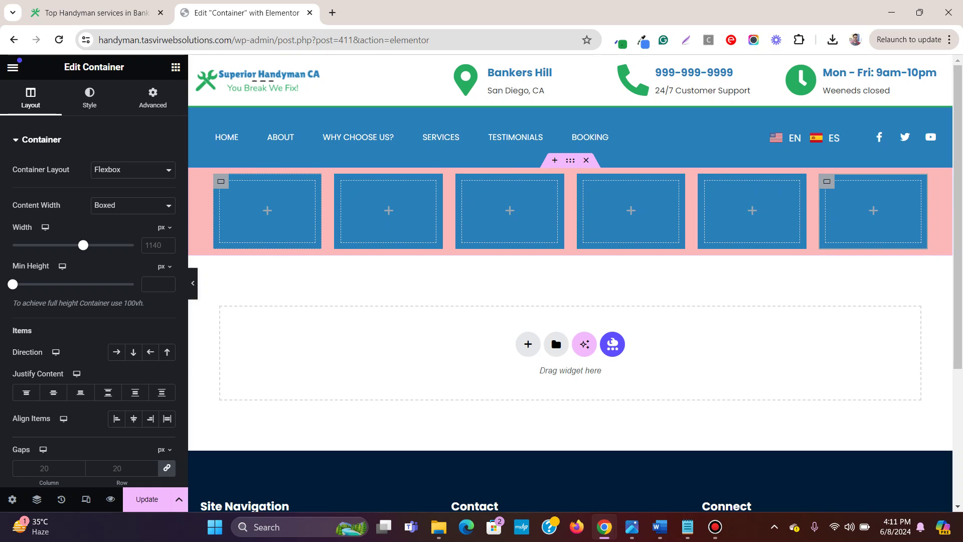
click(89, 98)
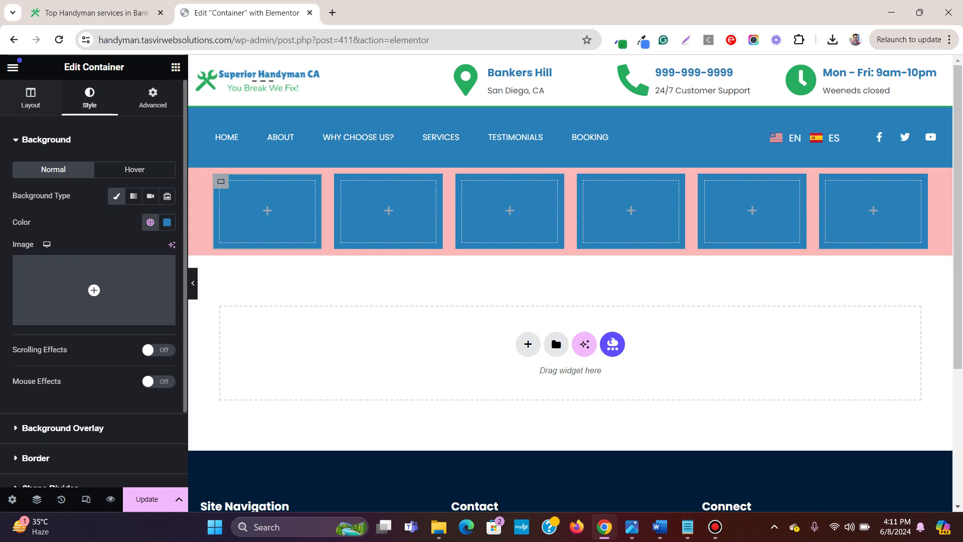
click(30, 98)
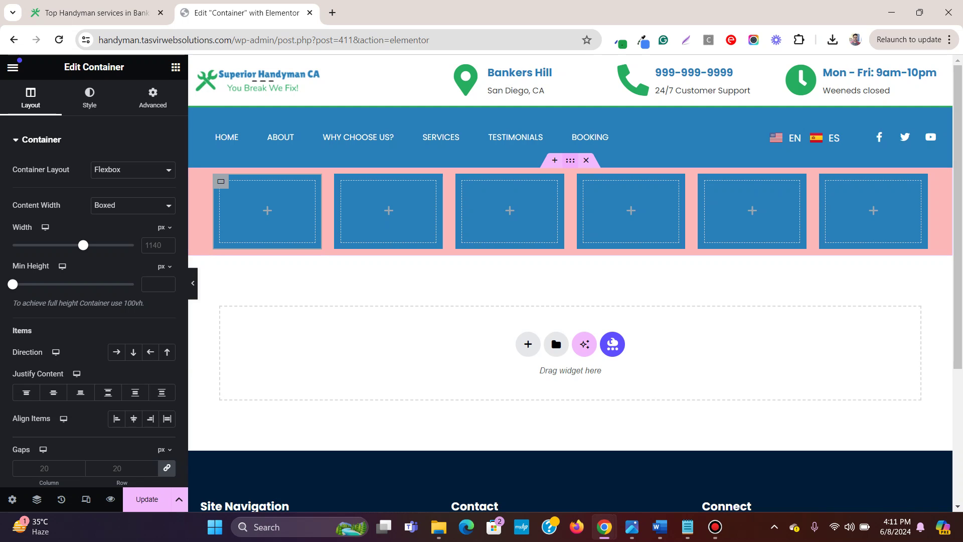
Set the pink parent container's items to Wrap so they can break into multiple lines
click(203, 211)
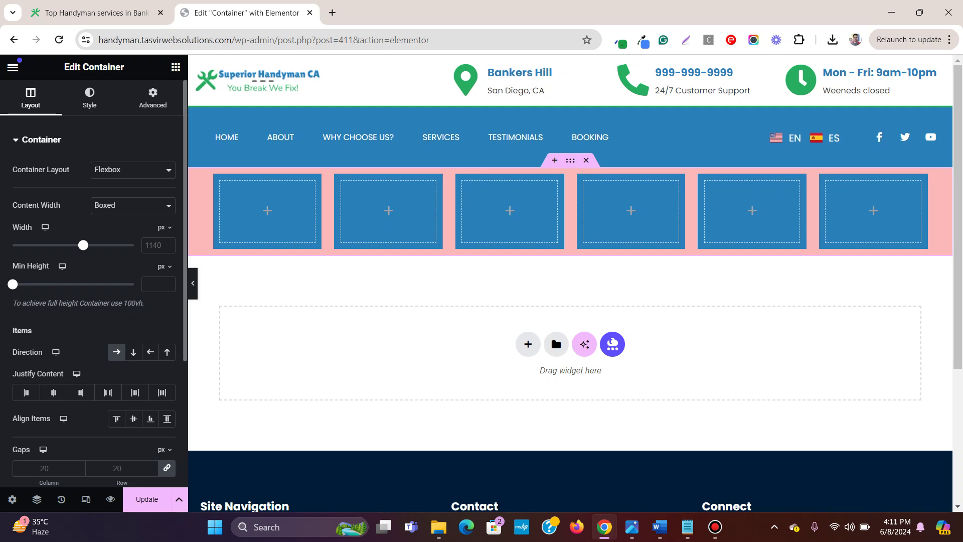
scroll(94, 281, down, 3)
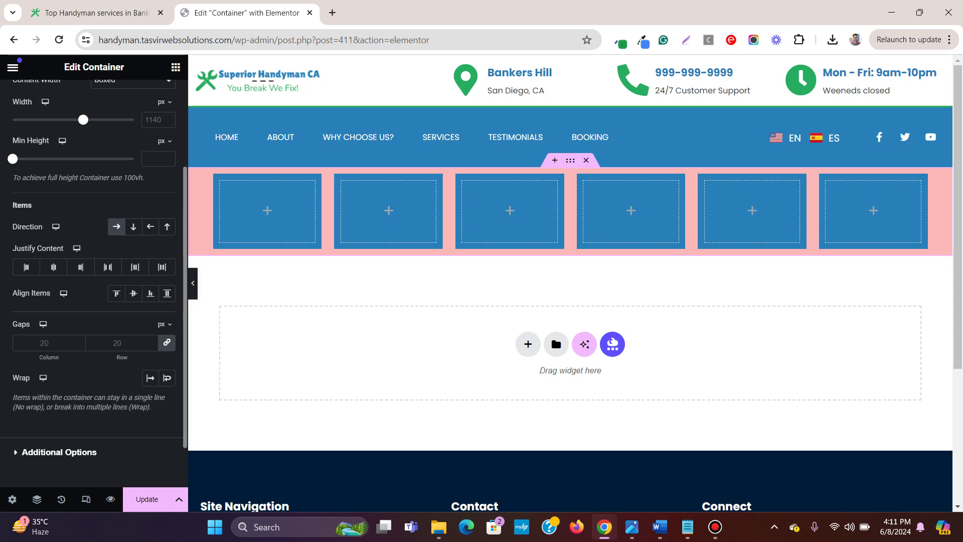
click(167, 378)
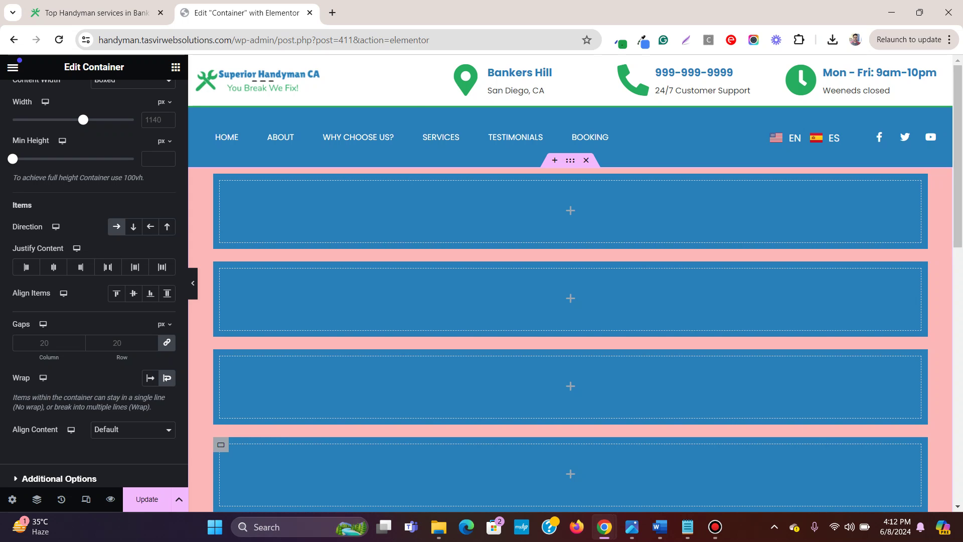
Open the Calculator app, divide 100 by 3 to find the width for three columns, and return to the page editor
click(215, 527)
click(215, 527)
click(215, 527)
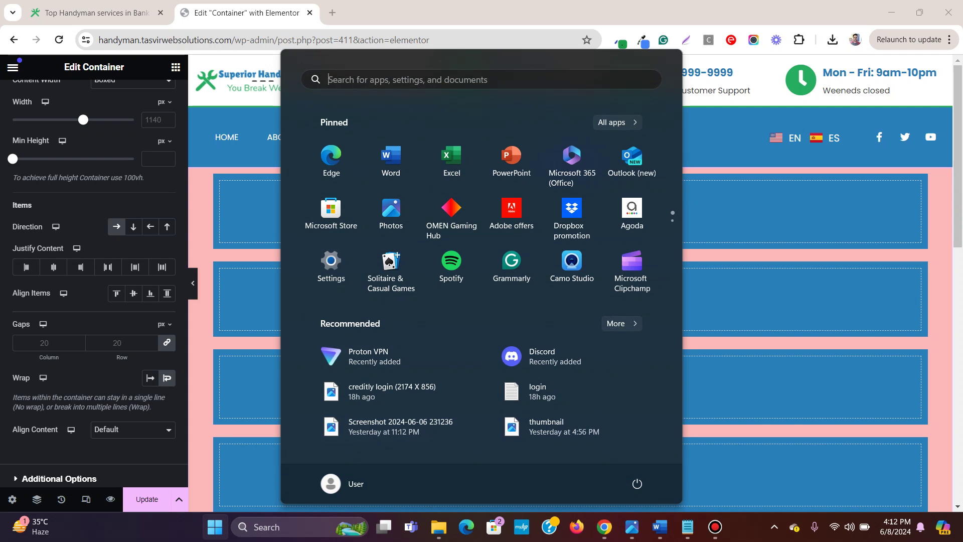
text(calculator)
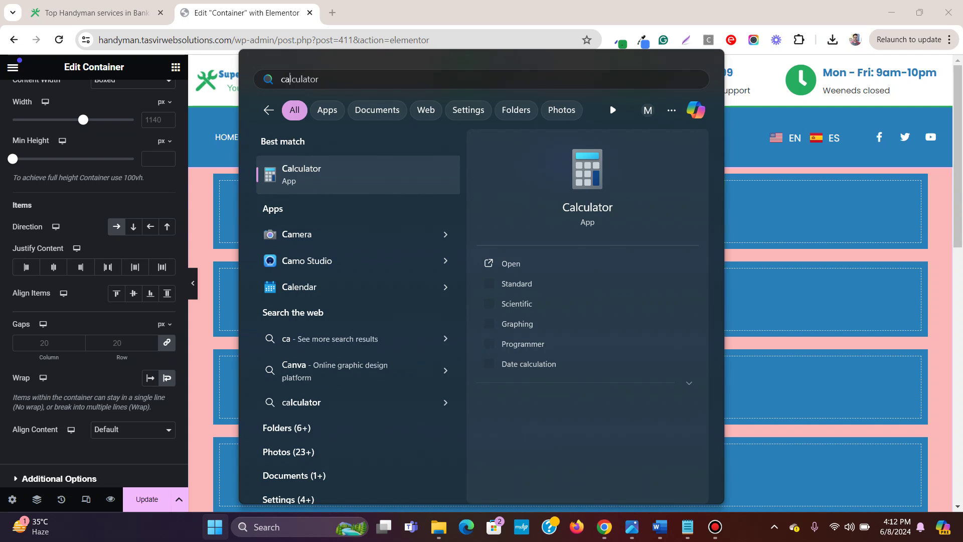
key(Escape)
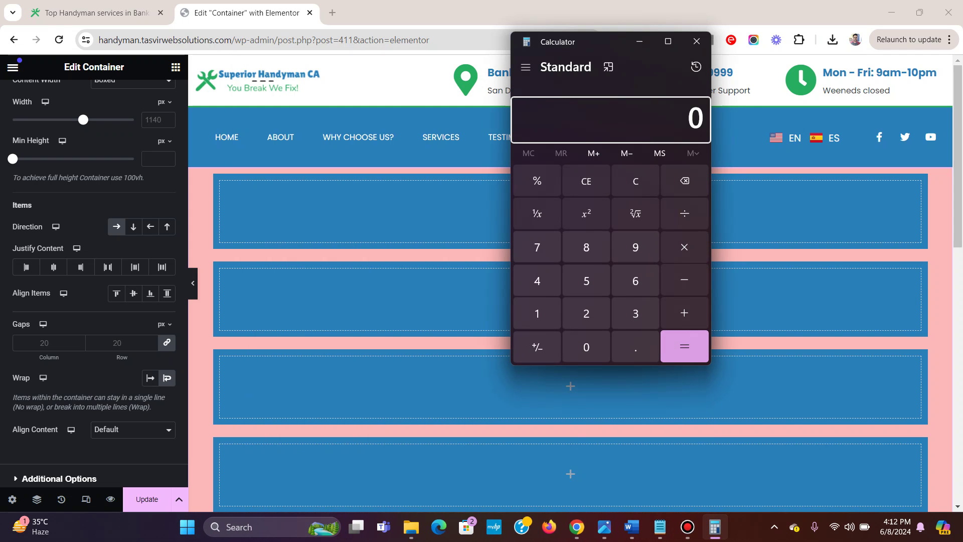
text(100)
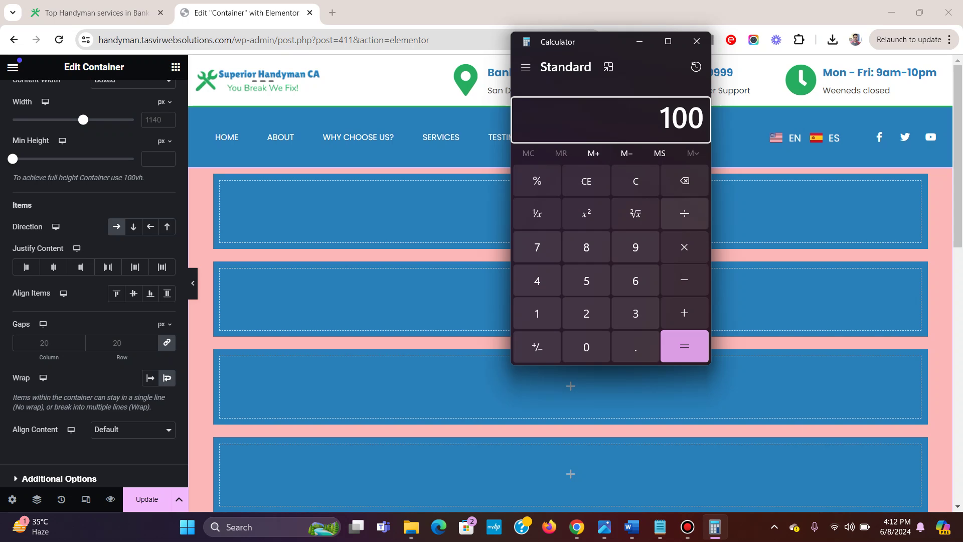
key(slash)
text(3)
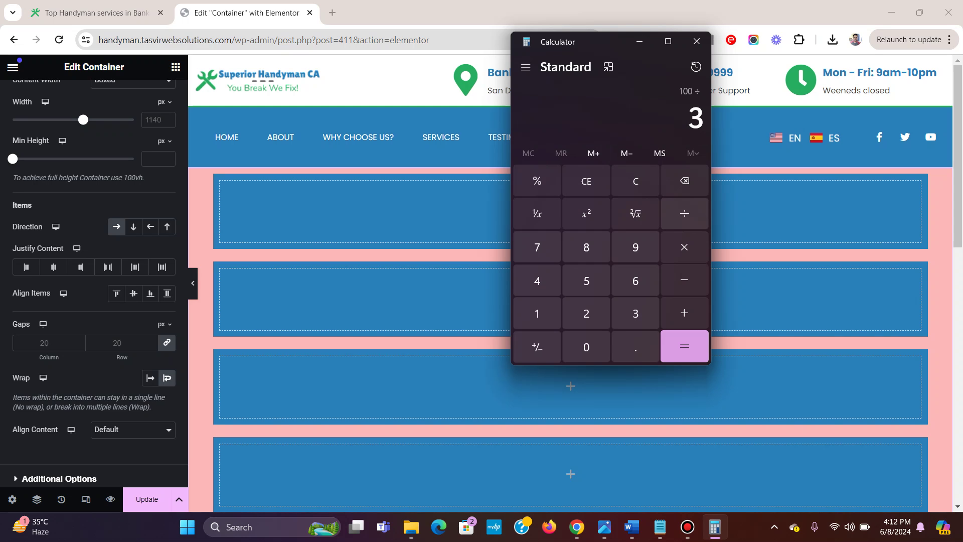
key(Return)
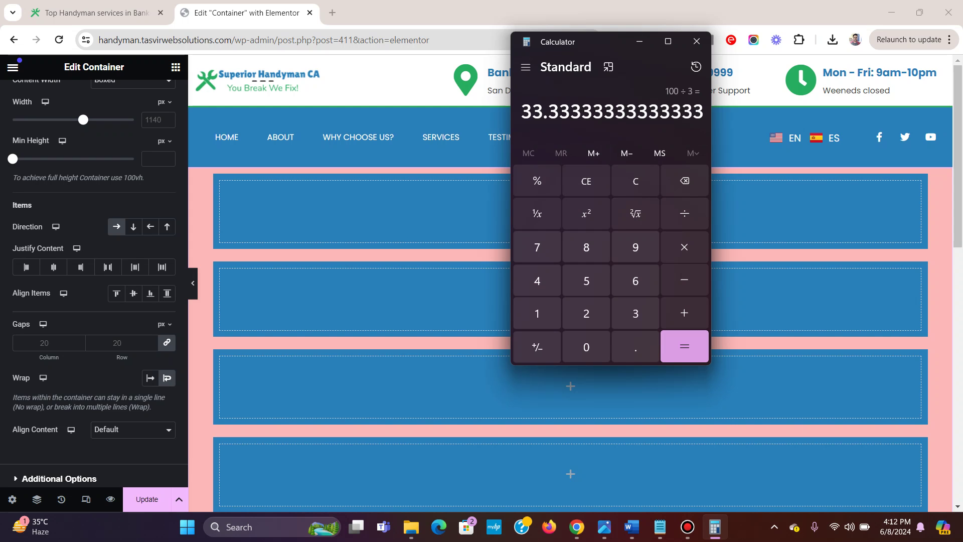
click(640, 41)
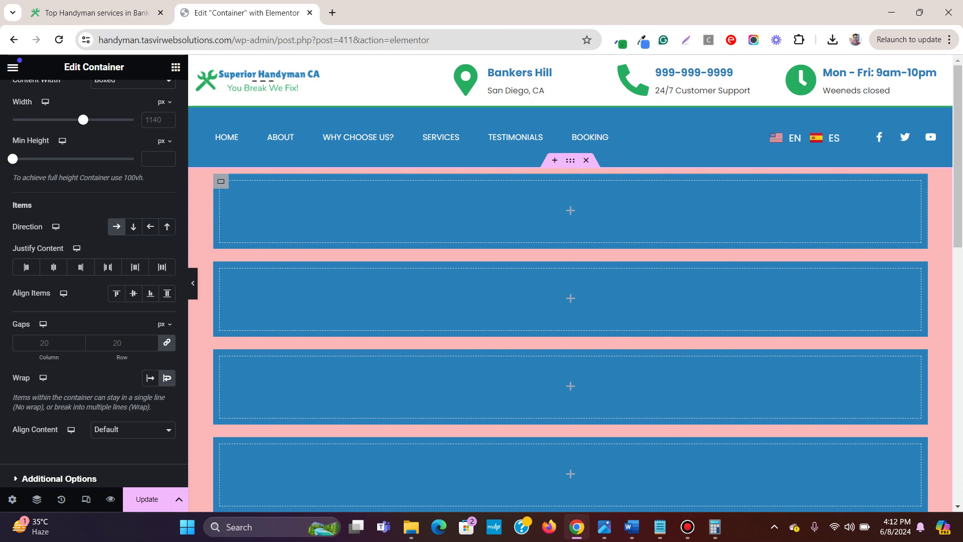
Set the first blue container's content width to Full Width and its width to 33%
click(221, 182)
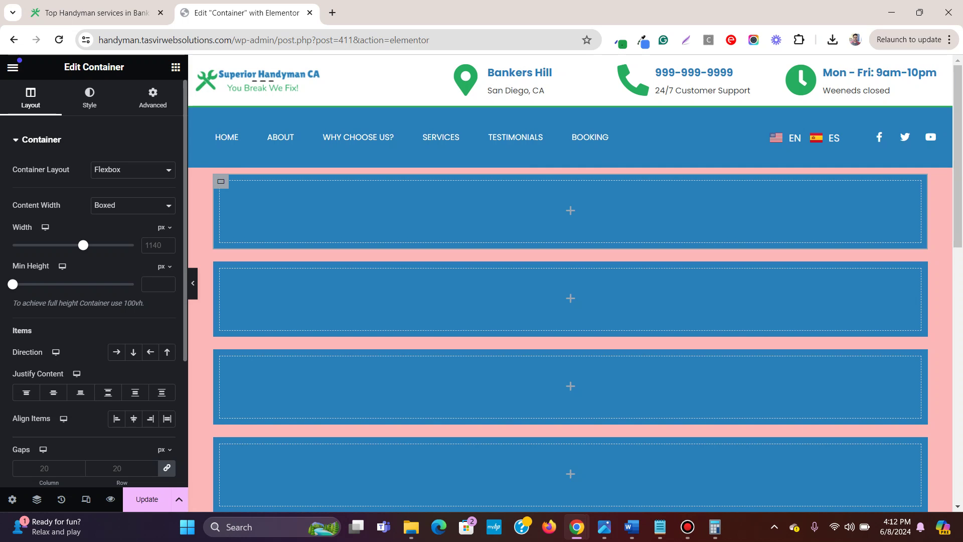
click(133, 205)
click(118, 227)
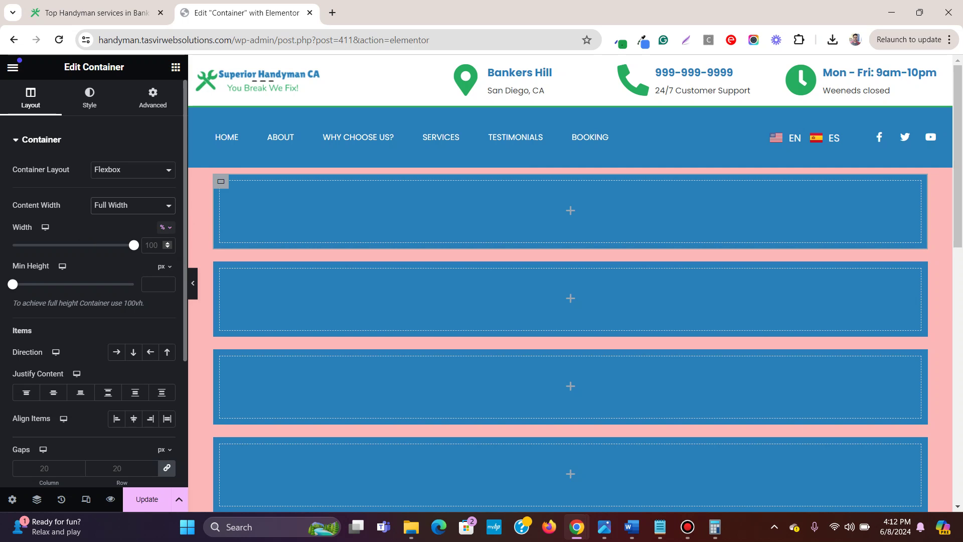
text(33)
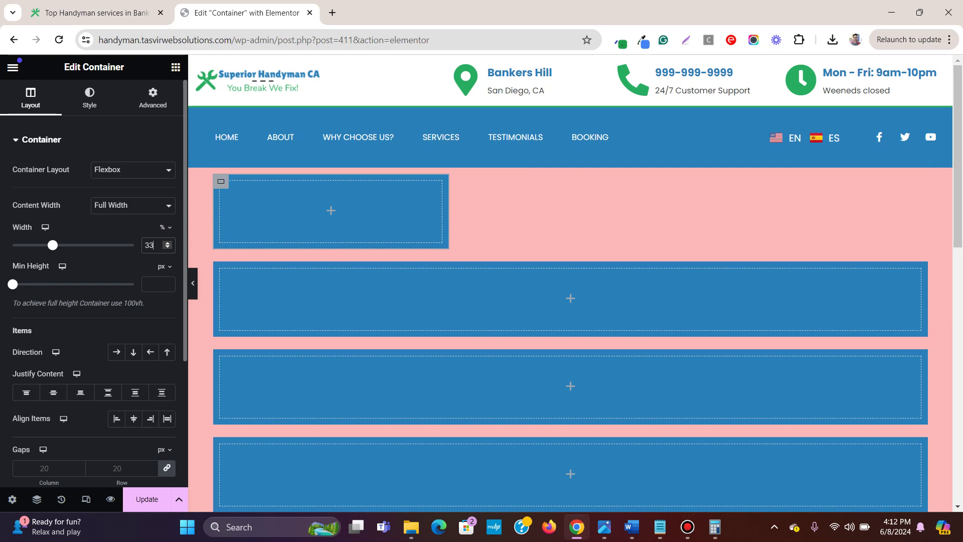
Set the second blue container's content width to Full Width and its width to 33%
click(452, 301)
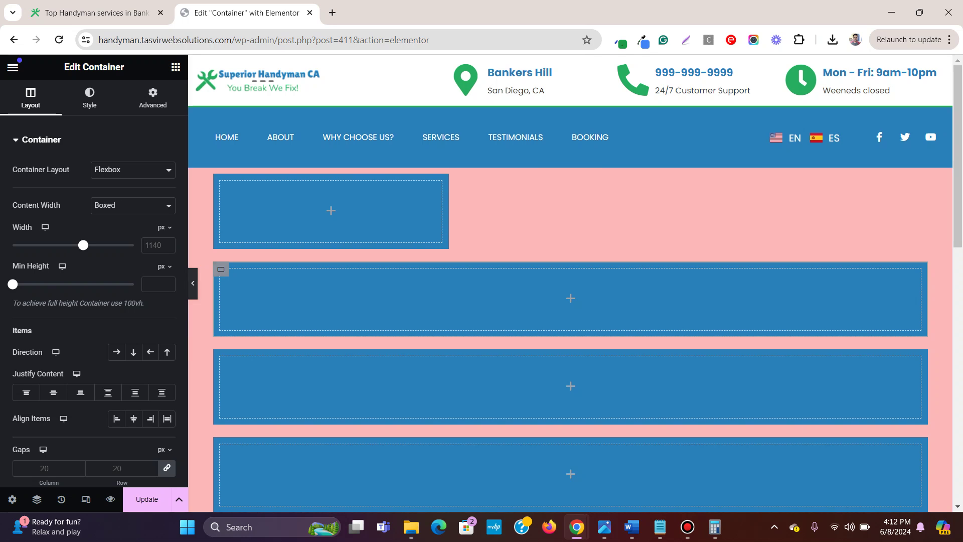
click(133, 206)
click(113, 228)
text(33)
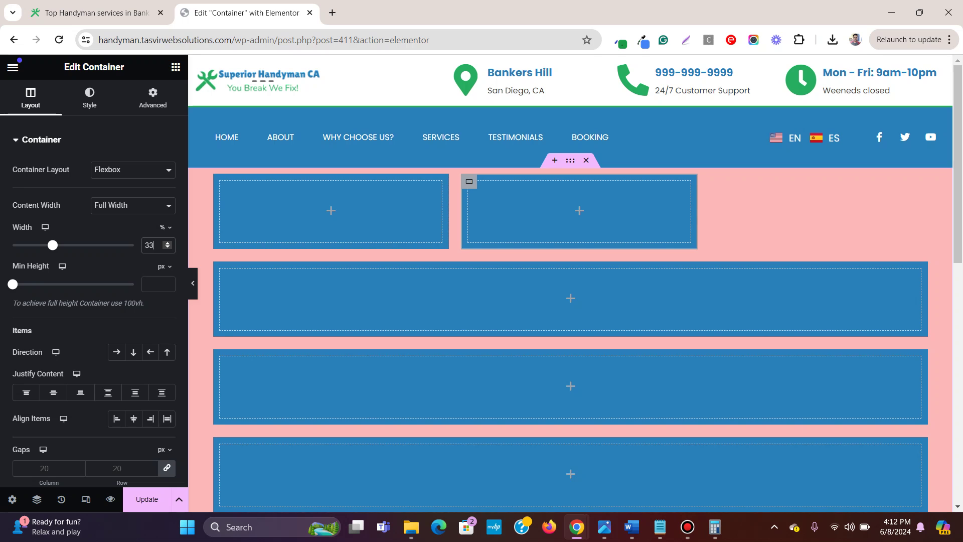
Set the third blue container's content width to Full Width and its width to 33%
click(351, 301)
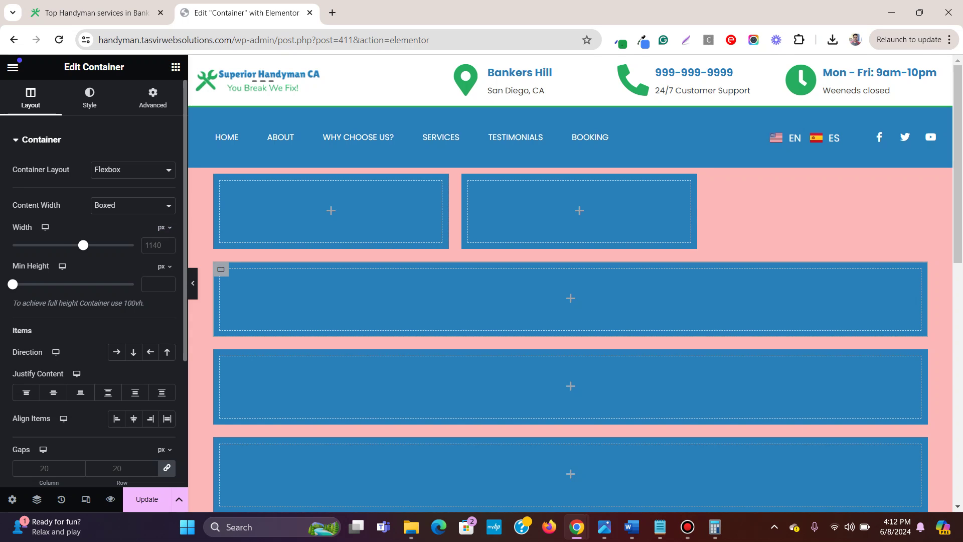
click(133, 206)
click(118, 229)
click(150, 244)
text(33)
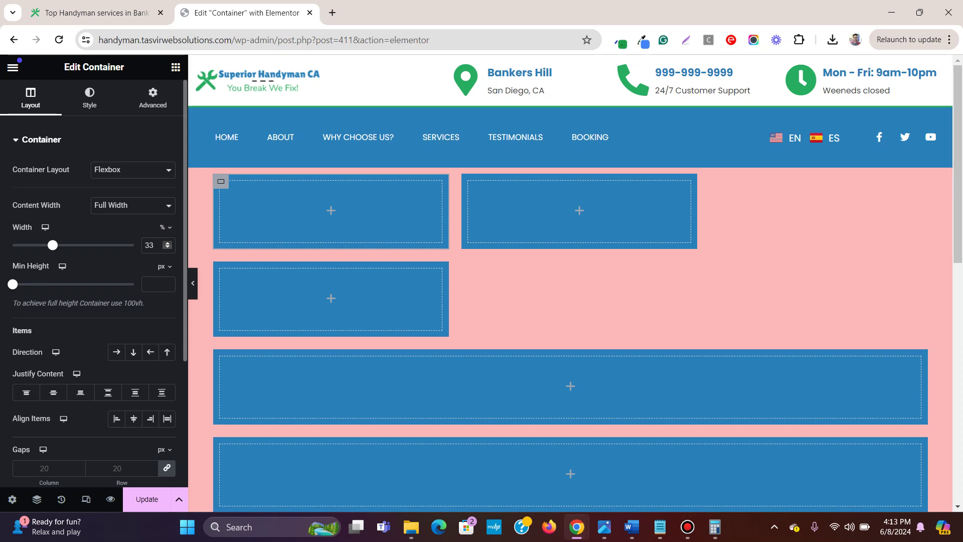
Reduce the width of each of the first three blue containers to 32% and briefly preview the layout
key(Down)
key(Up)
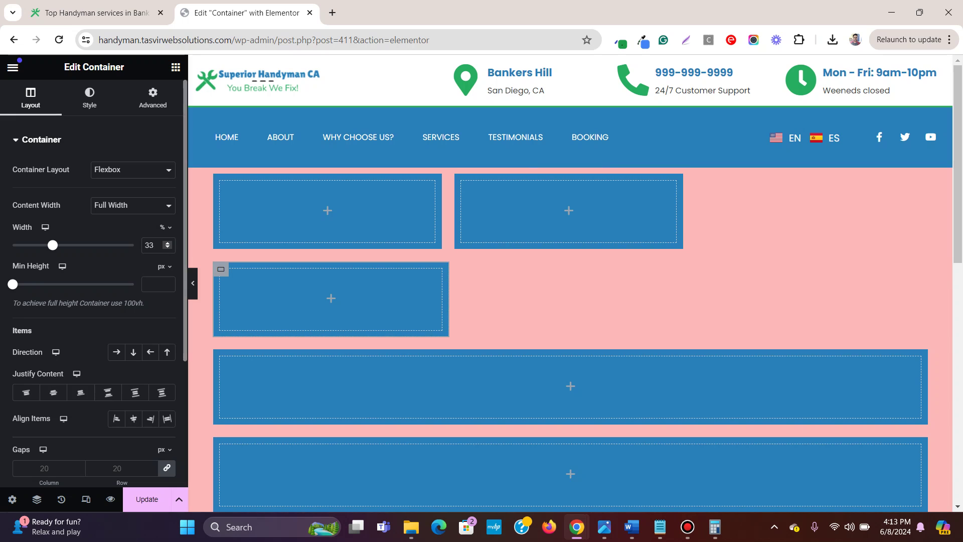
key(Down)
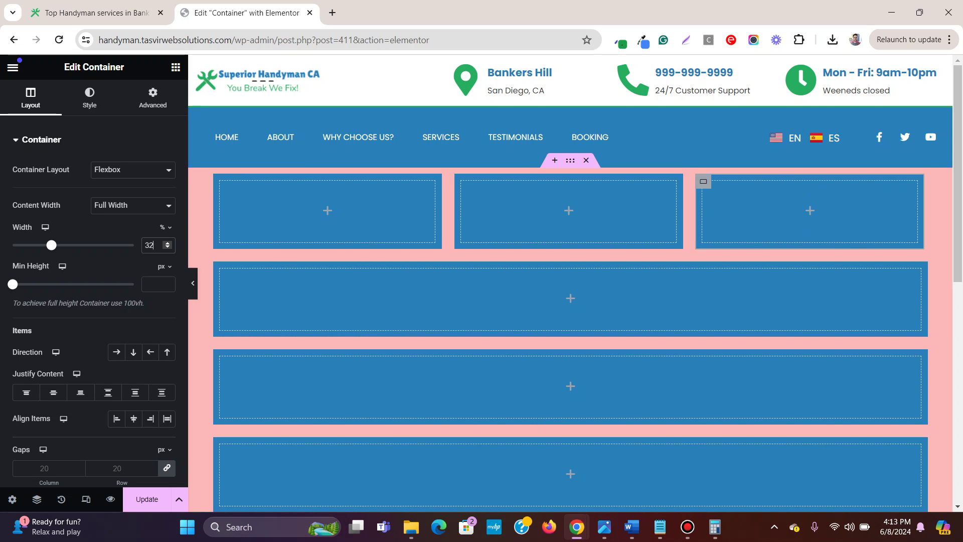
key(ctrl+p)
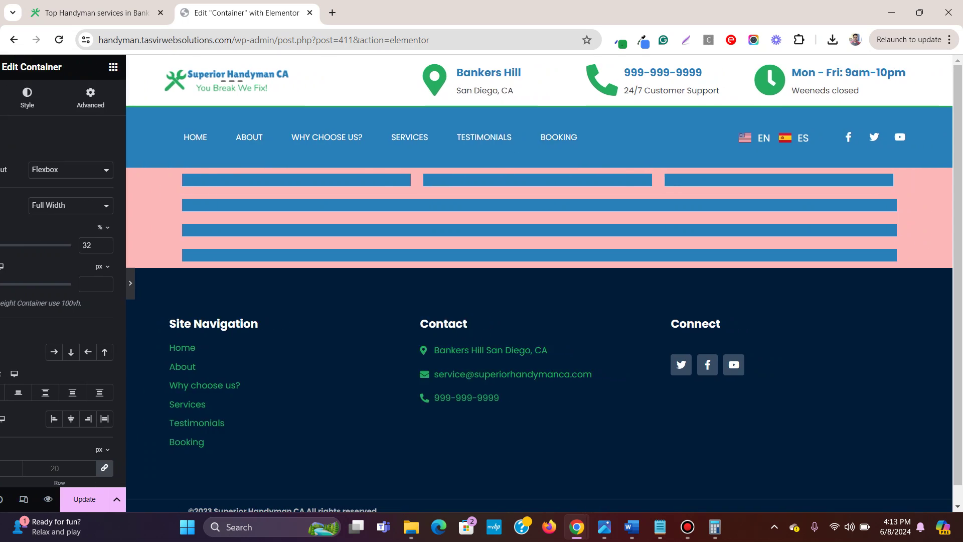
key(ctrl+p)
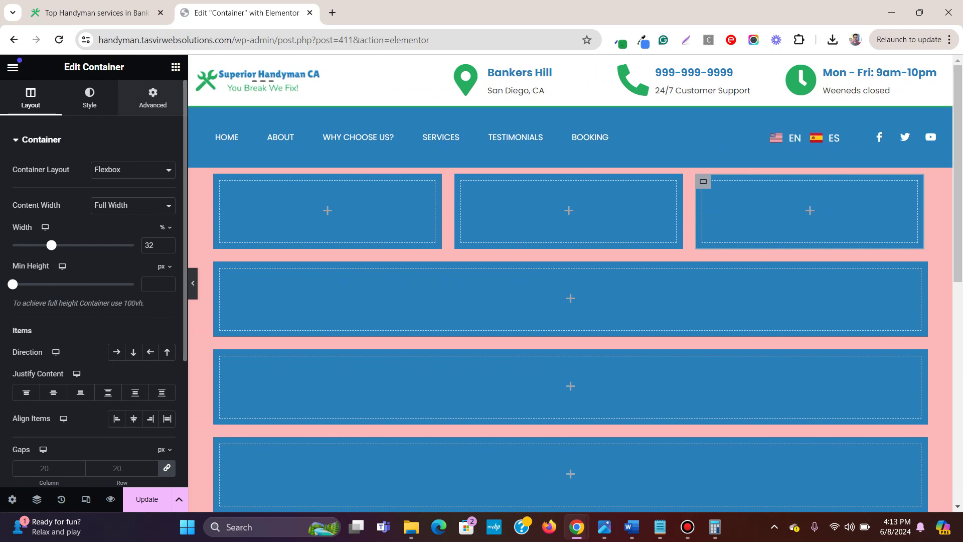
Add a Text Editor widget to the first blue container, with center-aligned text in the global color white
drag(50, 417, 327, 210)
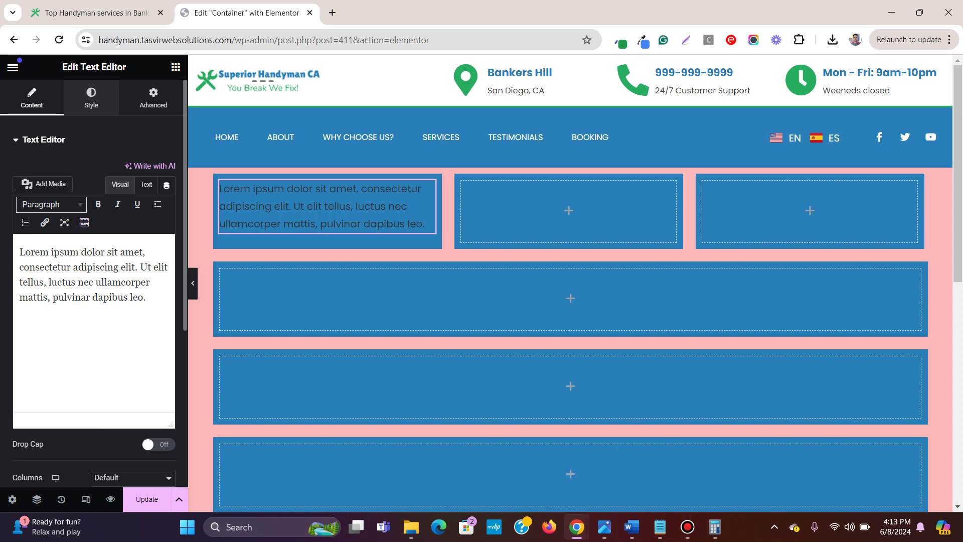
click(90, 98)
click(150, 196)
scroll(90, 321, down, 2)
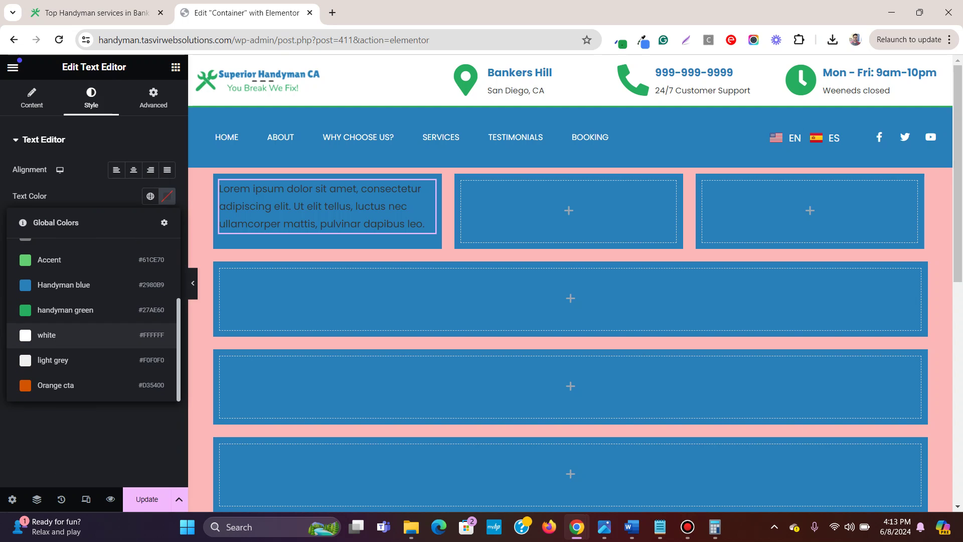
click(46, 335)
right_click(424, 184)
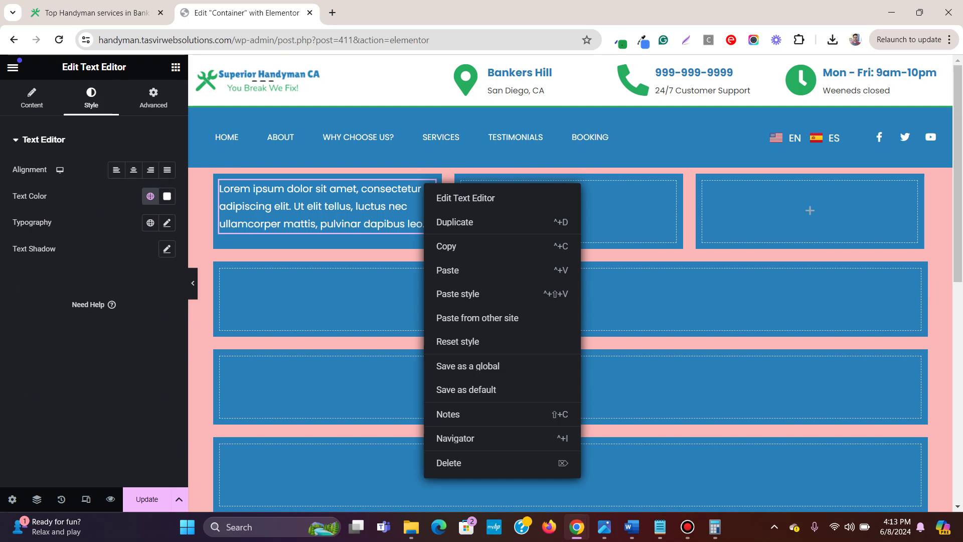
click(133, 170)
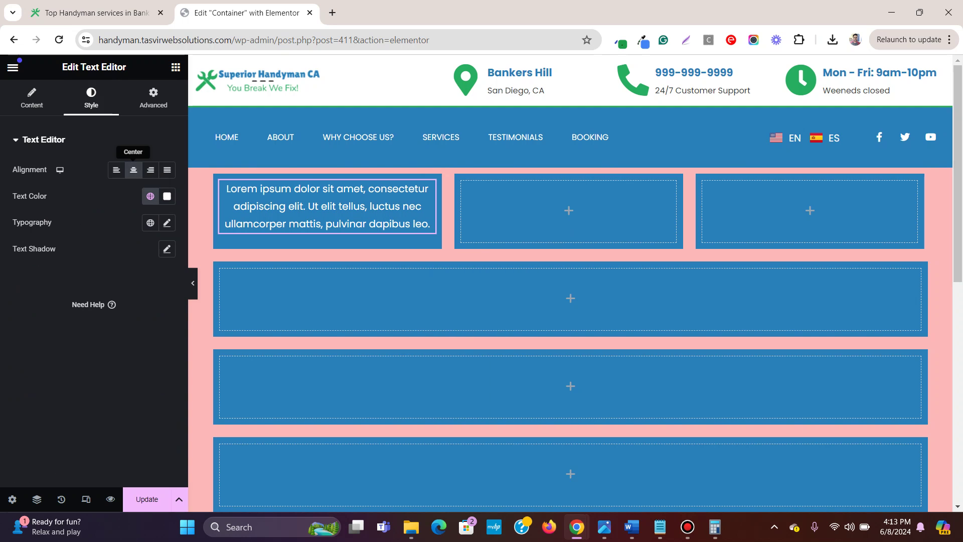
Copy the white text widget and paste it into the second and third blue containers of the first row
right_click(424, 185)
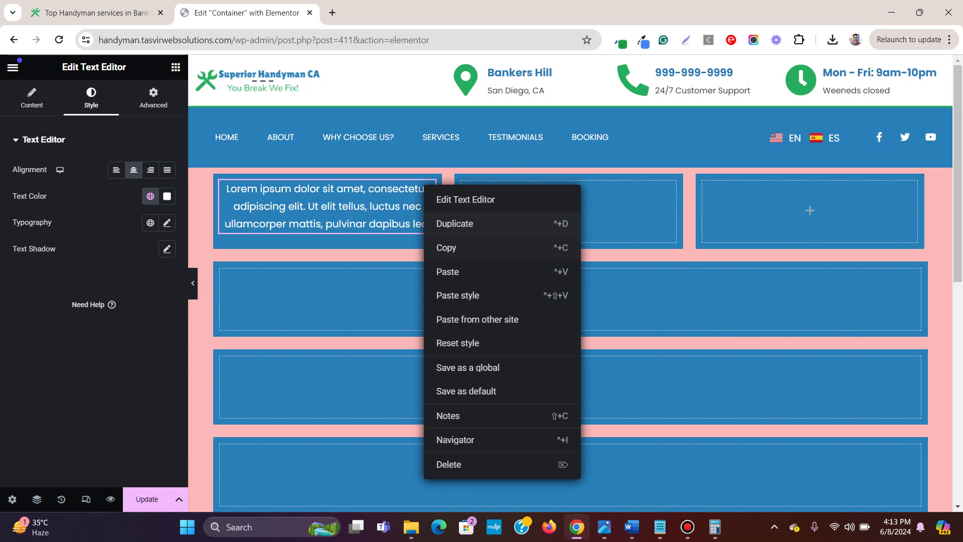
click(446, 248)
right_click(521, 167)
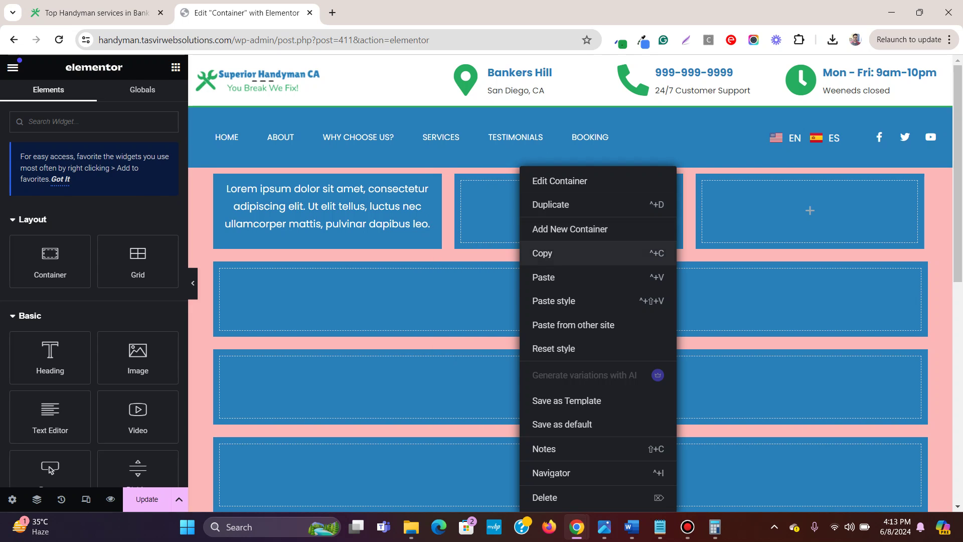
click(543, 277)
right_click(813, 171)
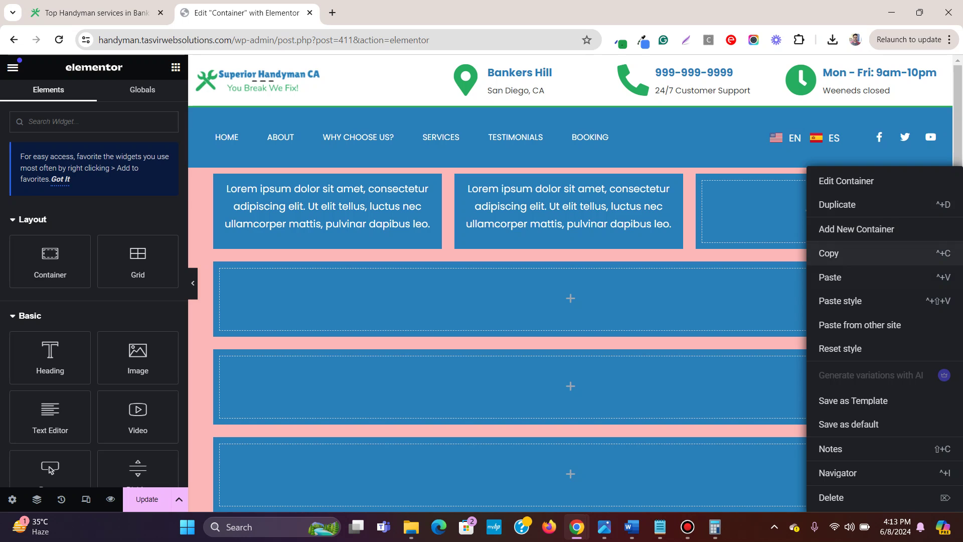
click(831, 277)
Paste the copied text widget into each of the three full-row blue containers below the first row
scroll(571, 281, down, 1)
right_click(675, 167)
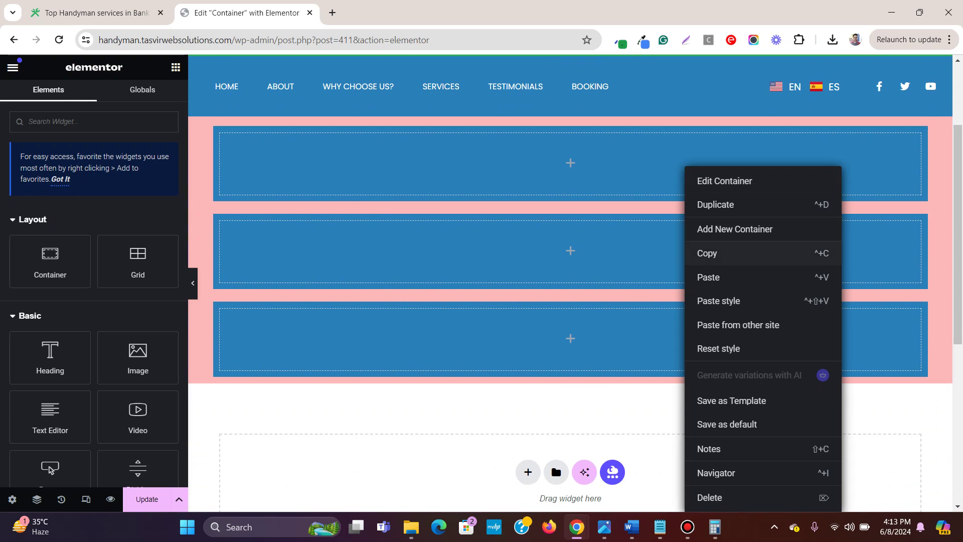
click(712, 277)
right_click(609, 168)
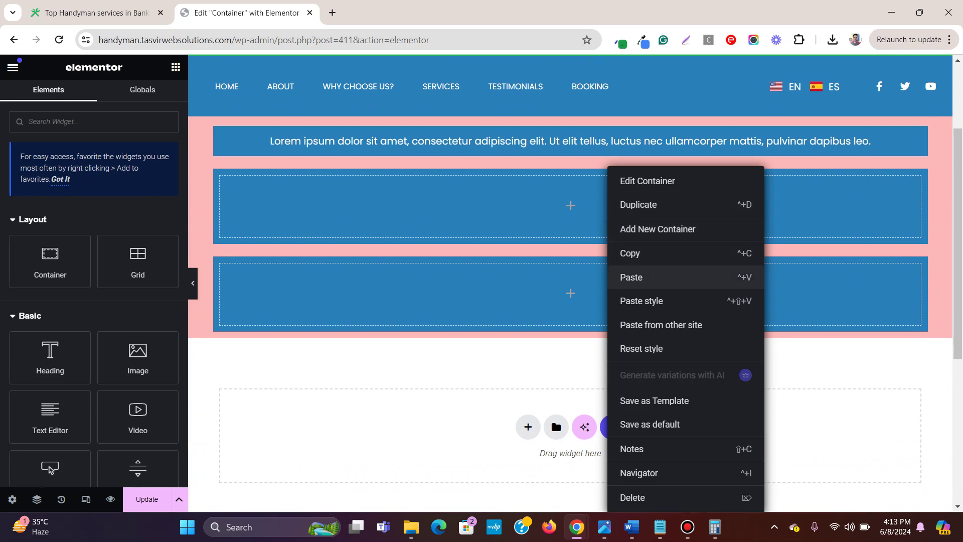
click(632, 277)
right_click(592, 167)
click(622, 277)
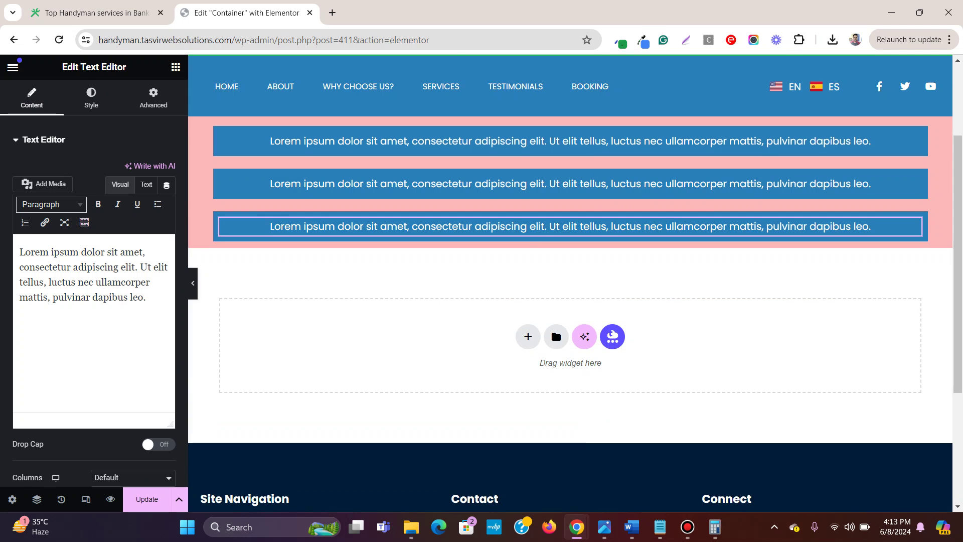
scroll(571, 281, up, 1)
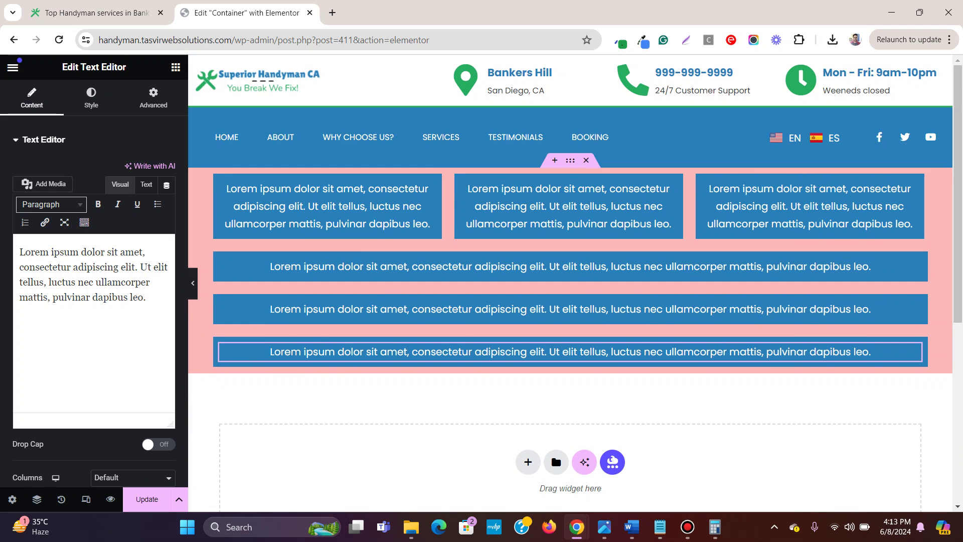